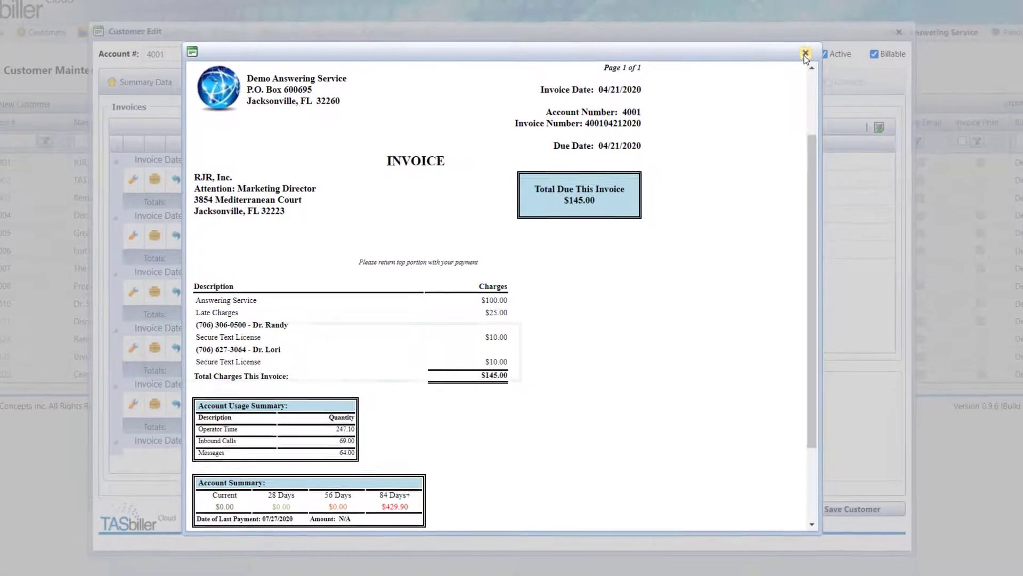
Close the invoice preview and the customer record, and open the Miscellaneous Lists
{"action": "left_click", "coordinate": [852, 15]}
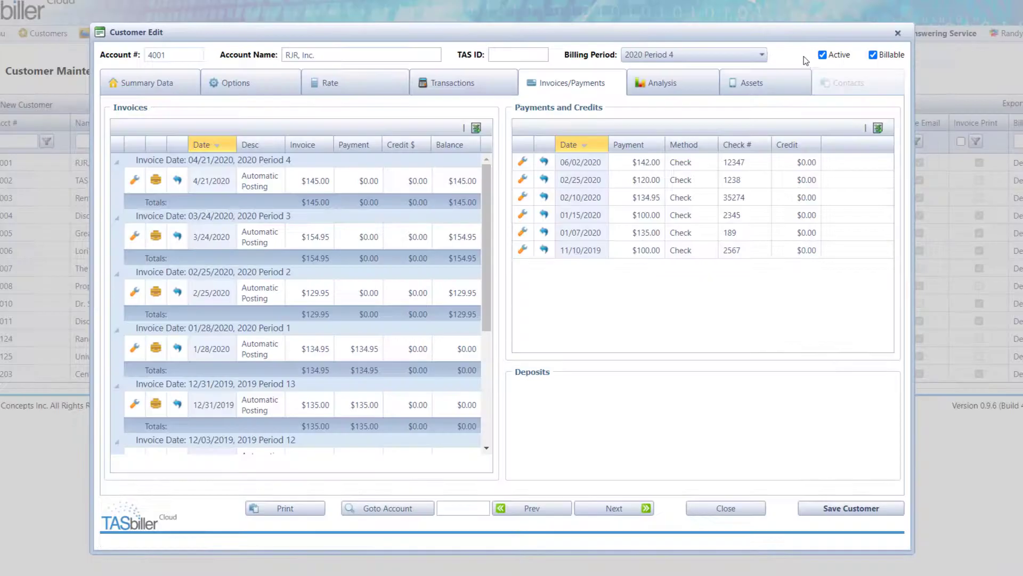
{"action": "left_click", "coordinate": [898, 33]}
{"action": "mouse_move", "coordinate": [119, 35]}
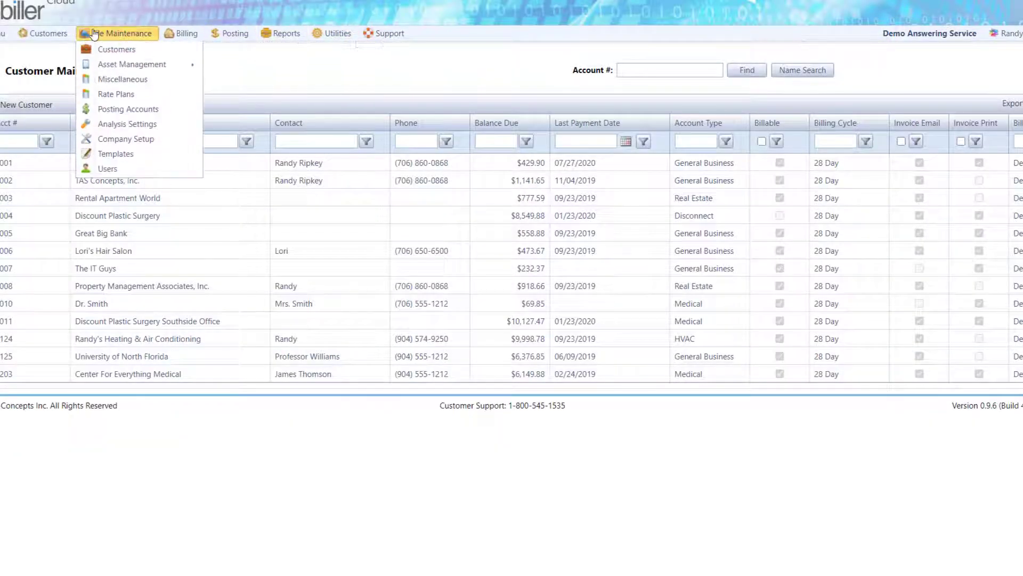
{"action": "left_click", "coordinate": [127, 81]}
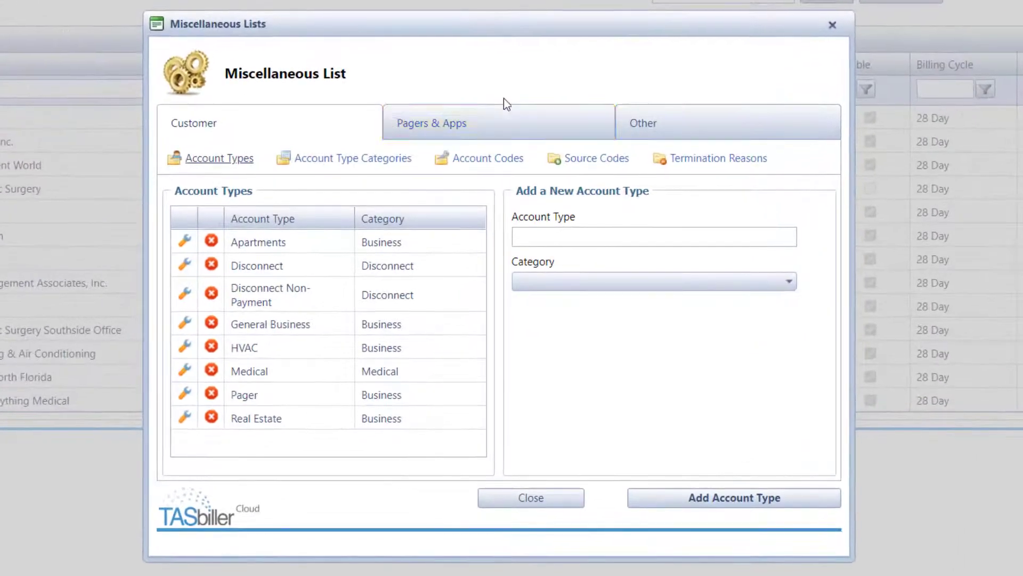
Review the Pagers & Apps lists of carriers, descriptions, manufacturers and statuses, and close the Miscellaneous Lists
{"action": "left_click", "coordinate": [532, 124]}
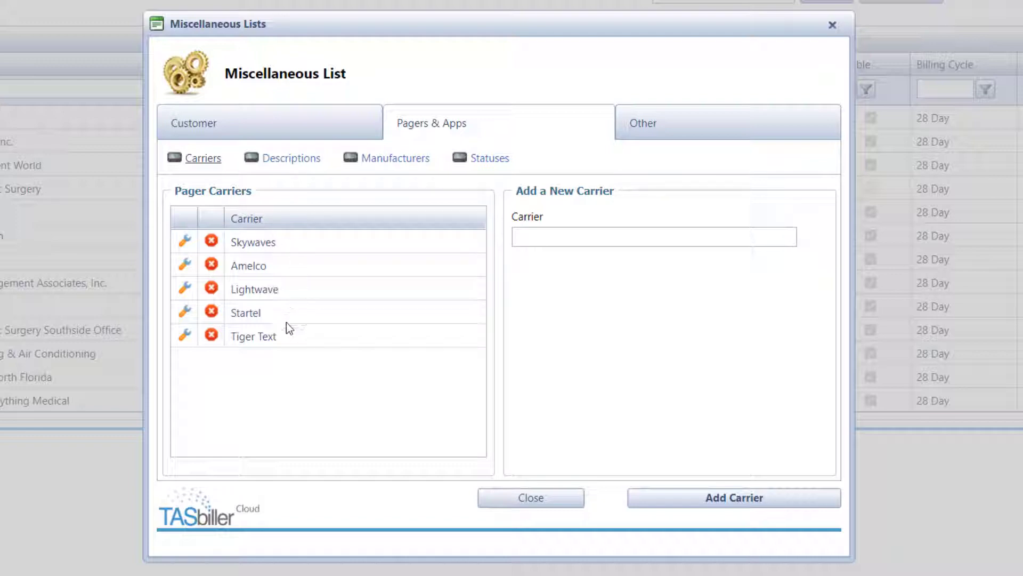
{"action": "left_click", "coordinate": [288, 160]}
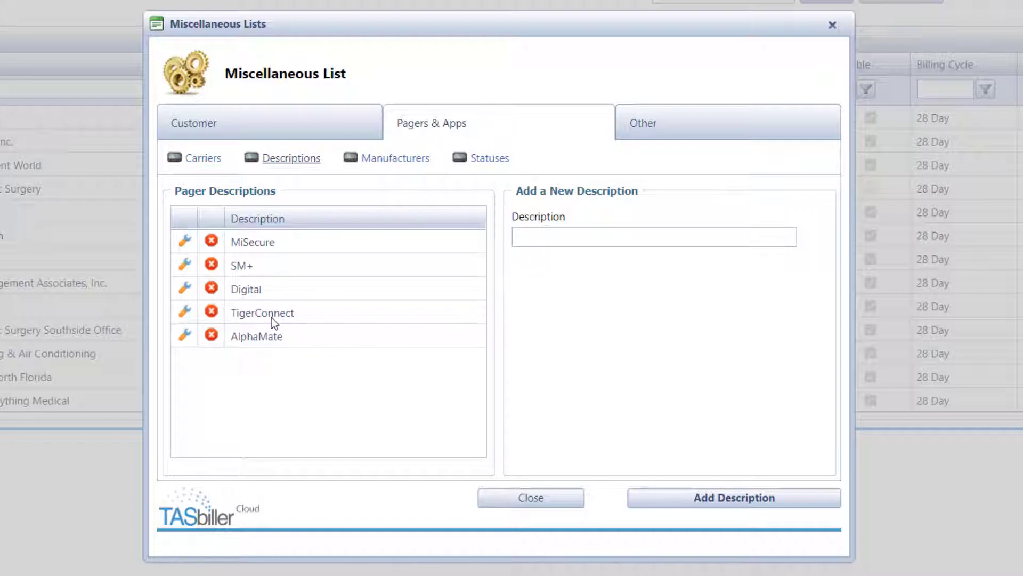
{"action": "left_click", "coordinate": [398, 159]}
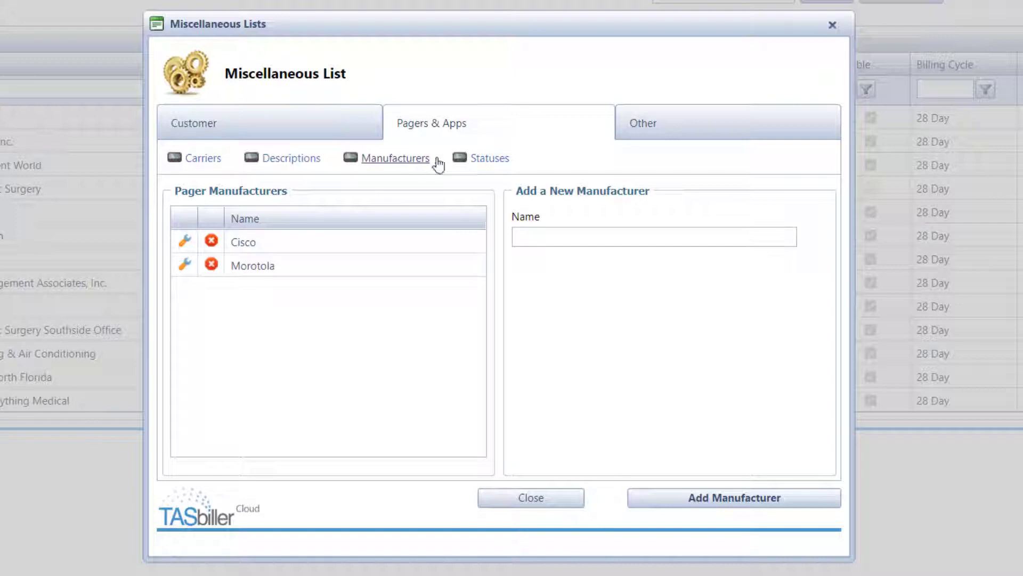
{"action": "left_click", "coordinate": [490, 160]}
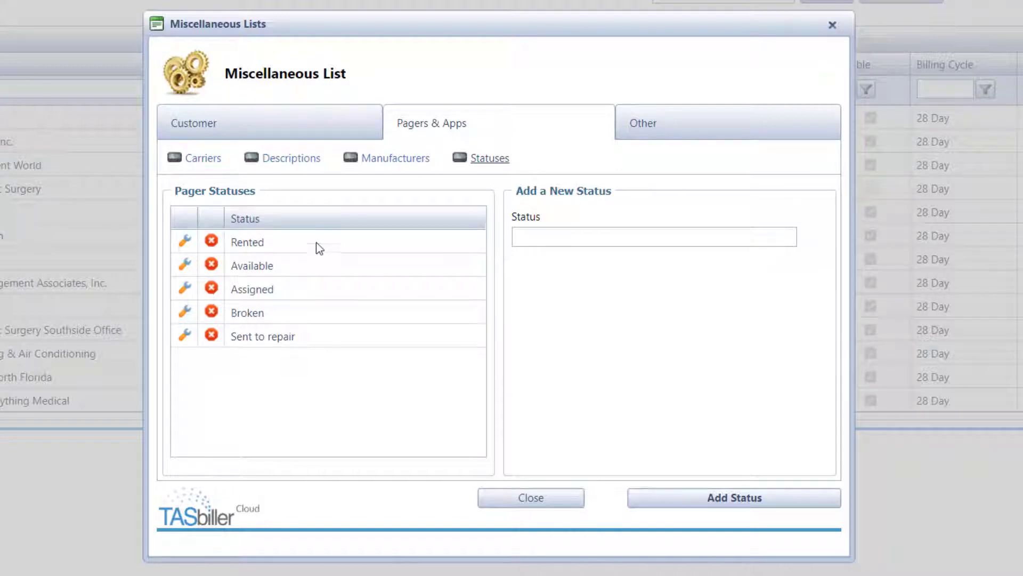
{"action": "left_click", "coordinate": [285, 160]}
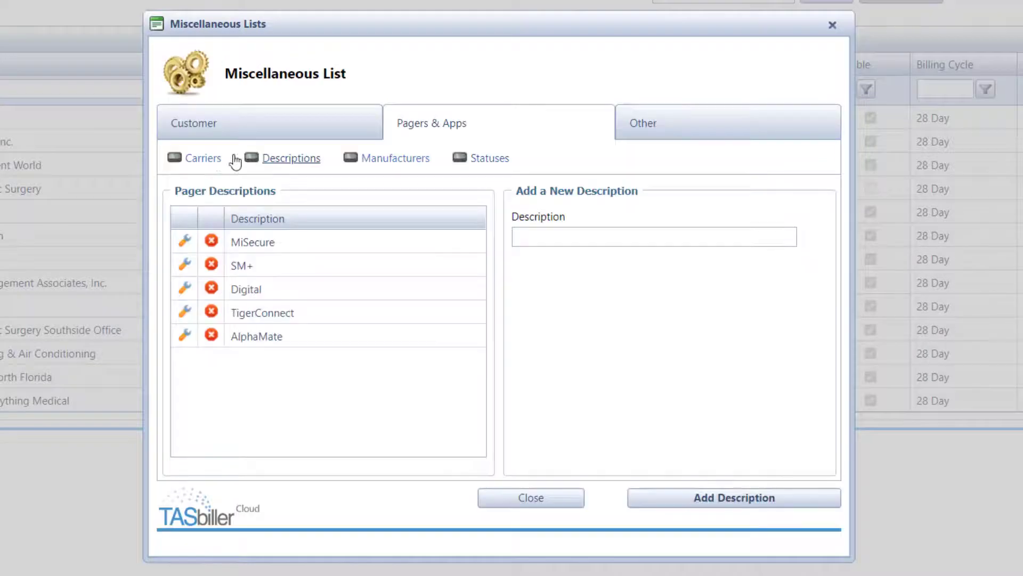
{"action": "left_click", "coordinate": [201, 160]}
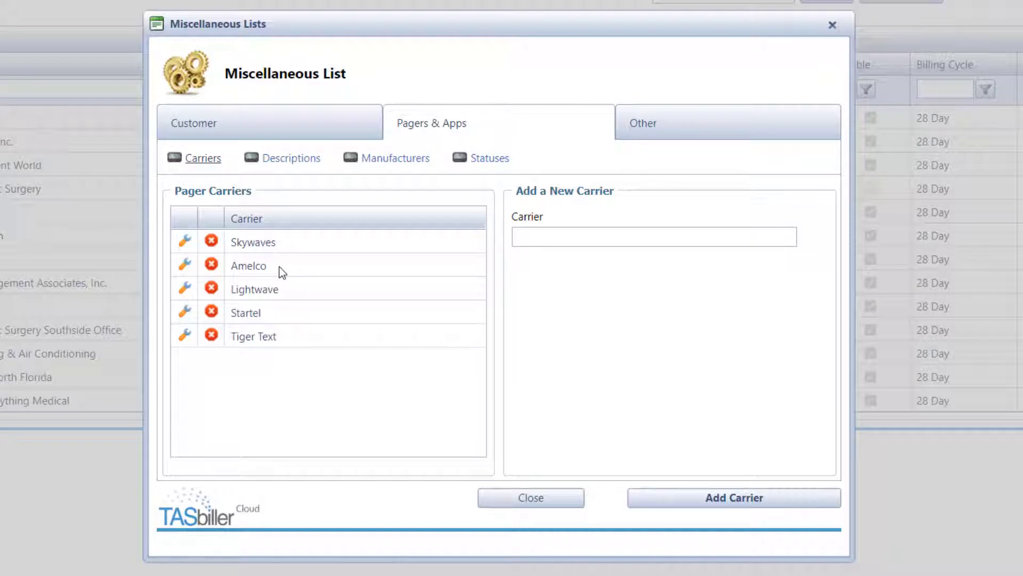
{"action": "left_click", "coordinate": [293, 172]}
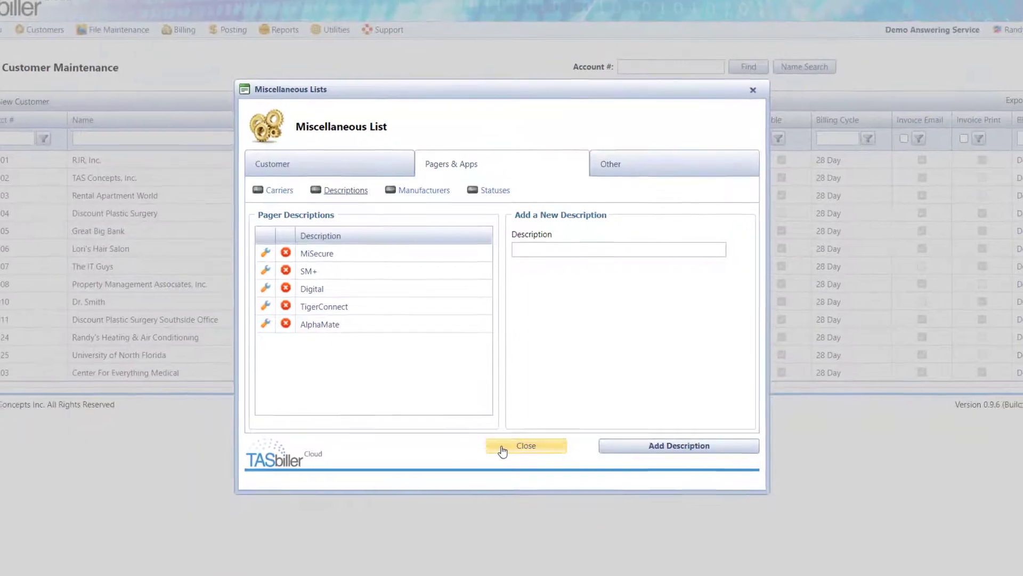
{"action": "left_click", "coordinate": [502, 446]}
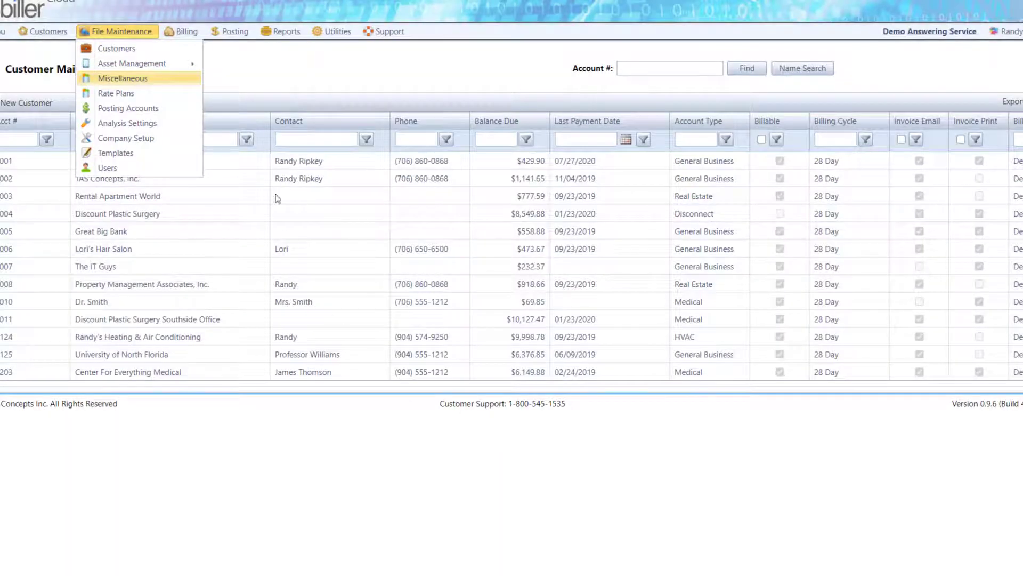
Review the settings of the Secure Text License posting account and close it
{"action": "left_click", "coordinate": [137, 107]}
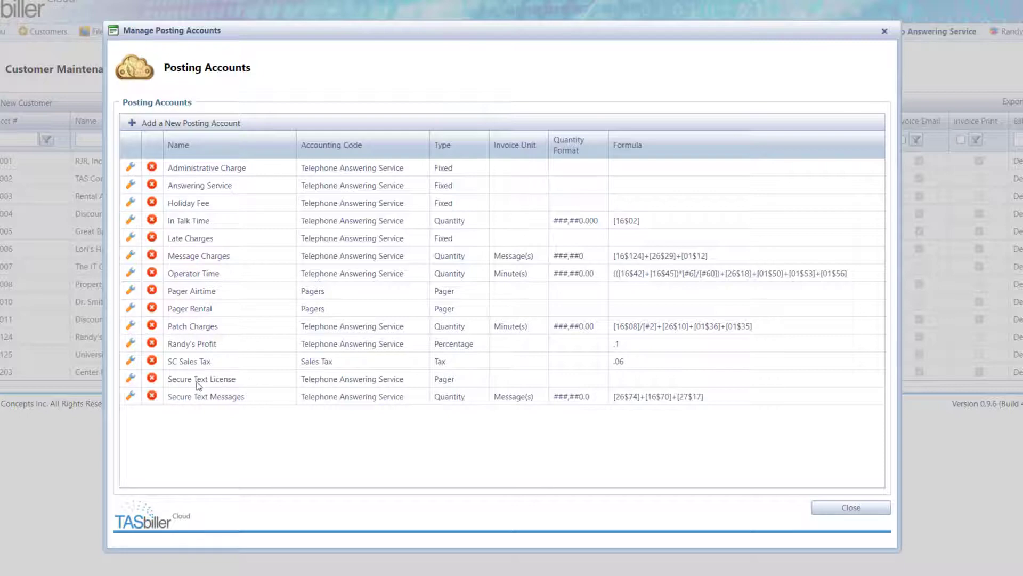
{"action": "left_click", "coordinate": [130, 379]}
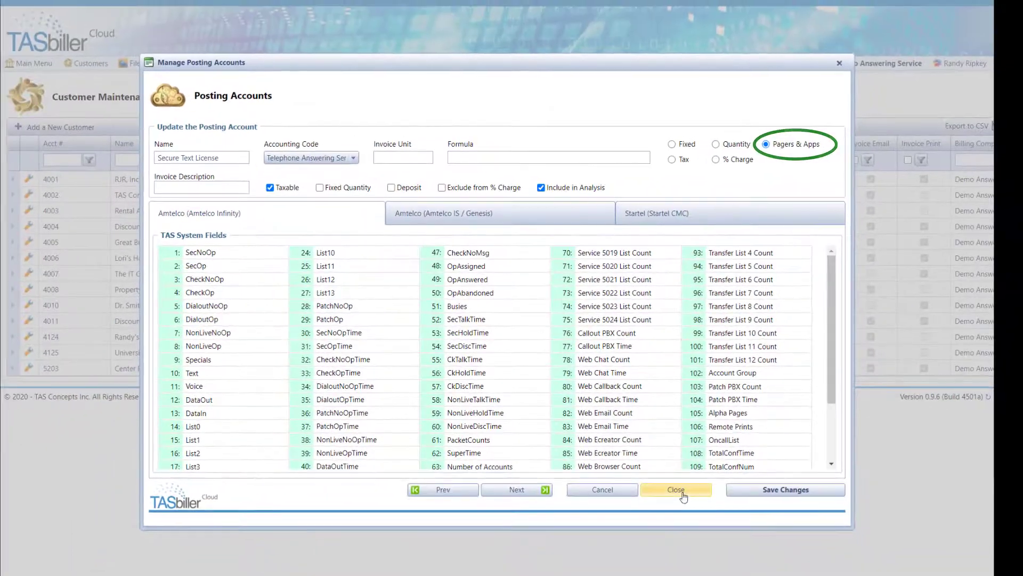
{"action": "left_click", "coordinate": [685, 504]}
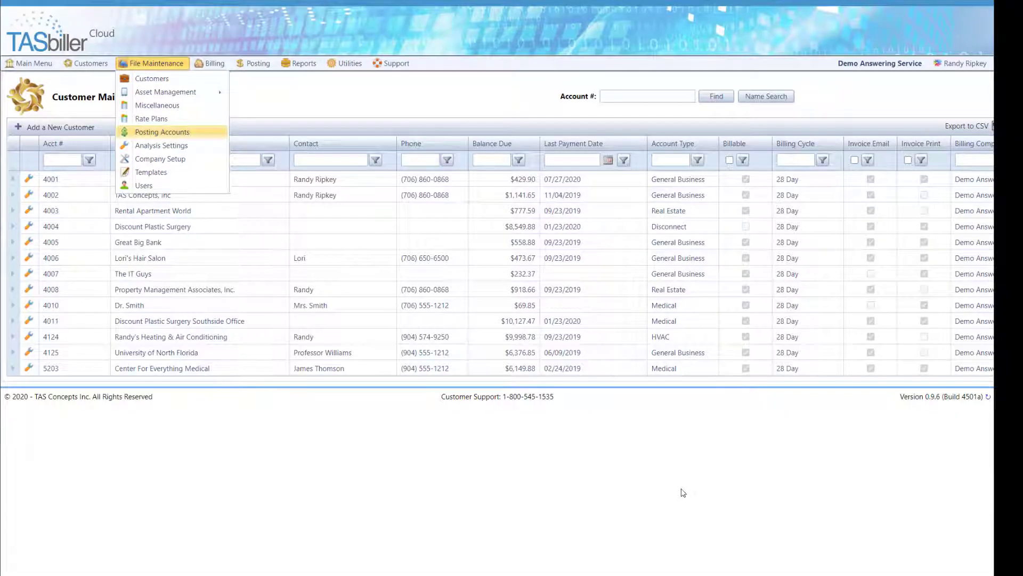
Examine the Asset App lines under Details and Sub-Account Details in the Demo Invoice - New template, and close the template
{"action": "left_click", "coordinate": [152, 171]}
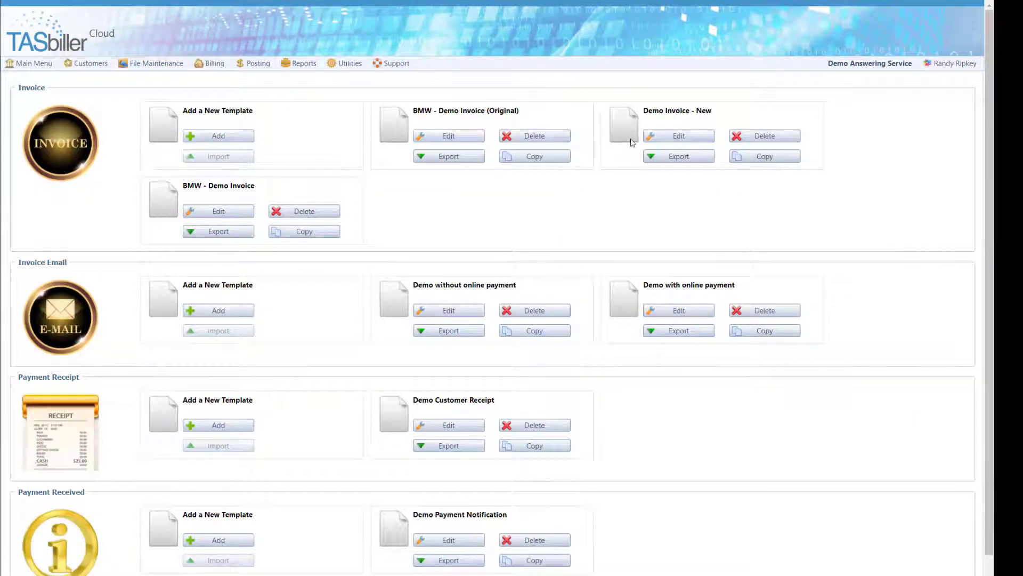
{"action": "left_click", "coordinate": [678, 138]}
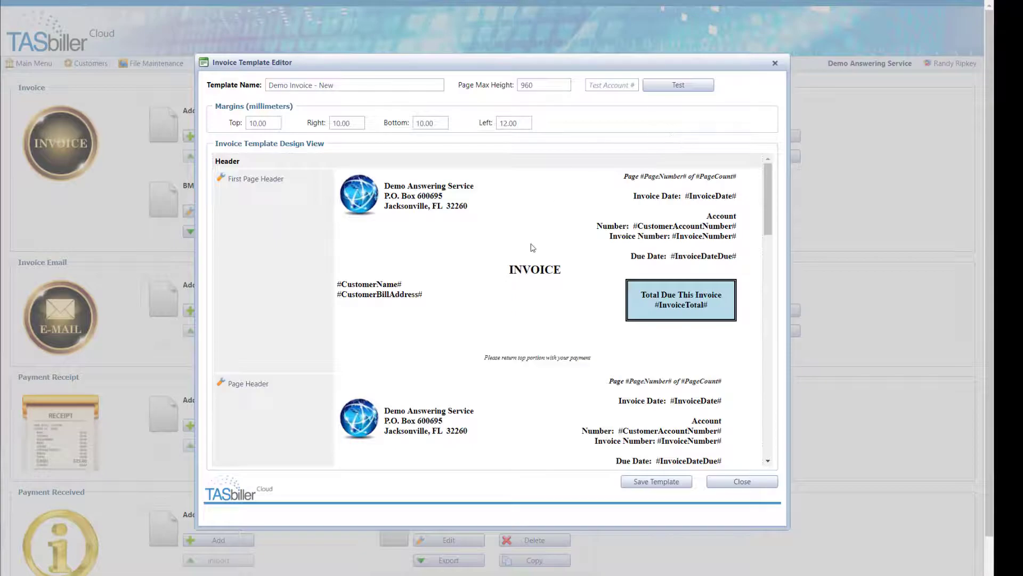
{"action": "scroll", "coordinate": [533, 247], "scroll_direction": "down", "scroll_amount": 10}
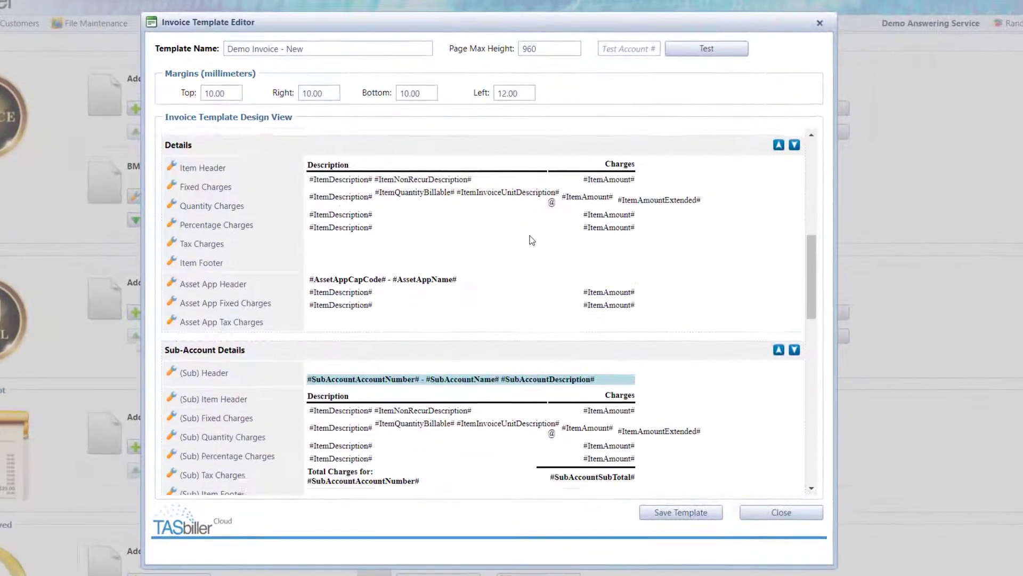
{"action": "scroll", "coordinate": [533, 241], "scroll_direction": "down", "scroll_amount": 3}
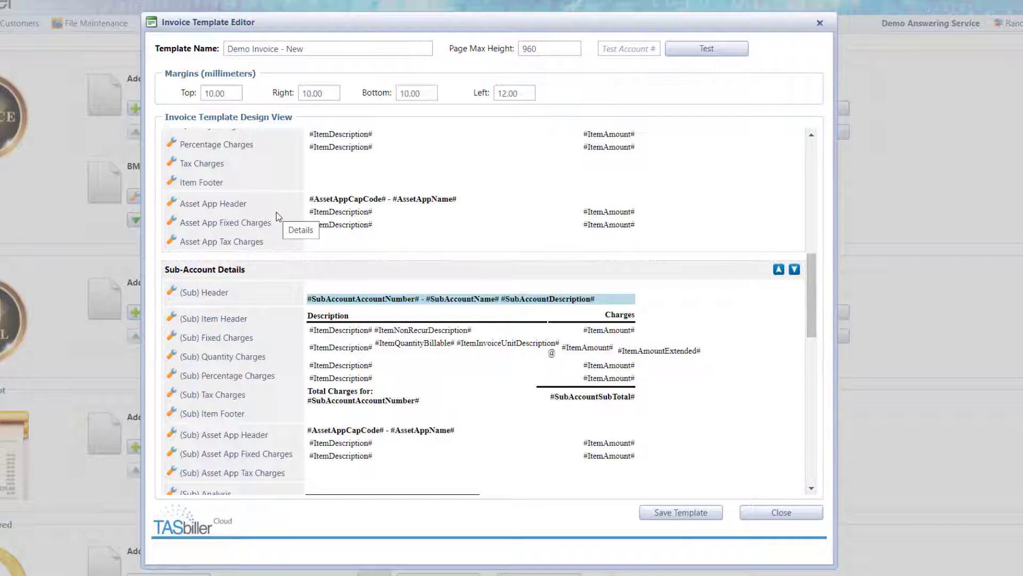
{"action": "scroll", "coordinate": [276, 212], "scroll_direction": "up", "scroll_amount": 3}
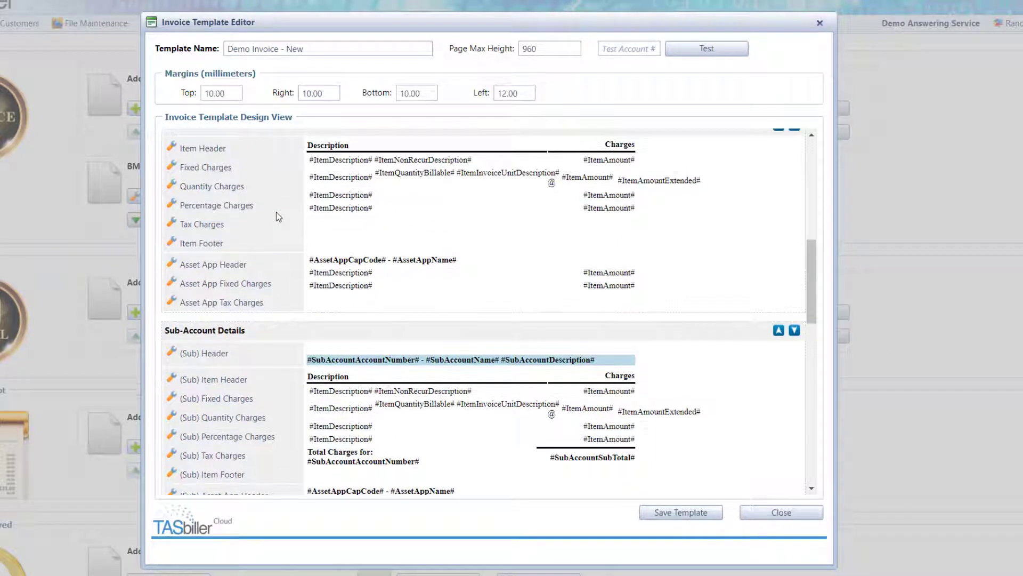
{"action": "scroll", "coordinate": [276, 215], "scroll_direction": "down", "scroll_amount": 7}
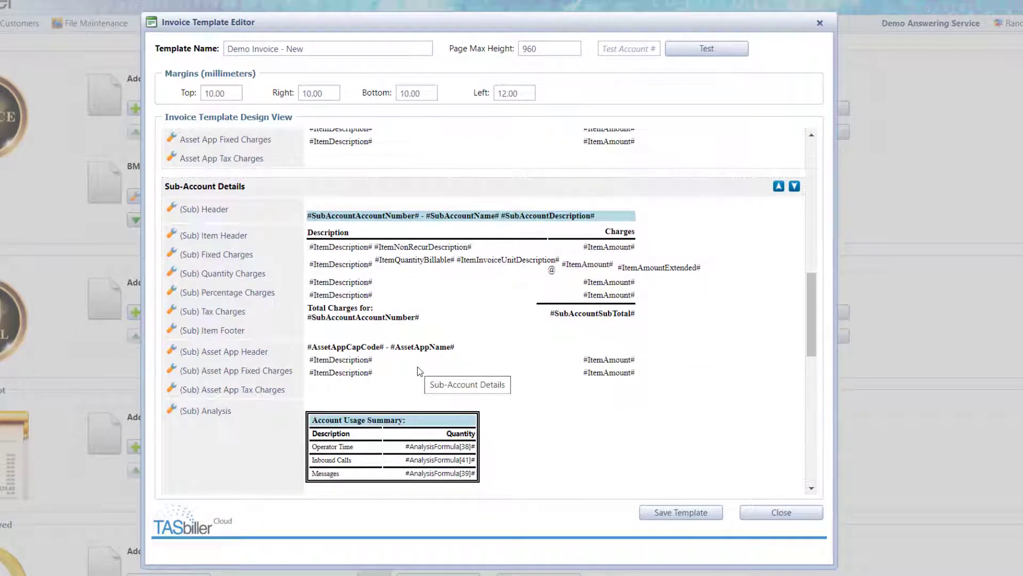
{"action": "left_click", "coordinate": [781, 512]}
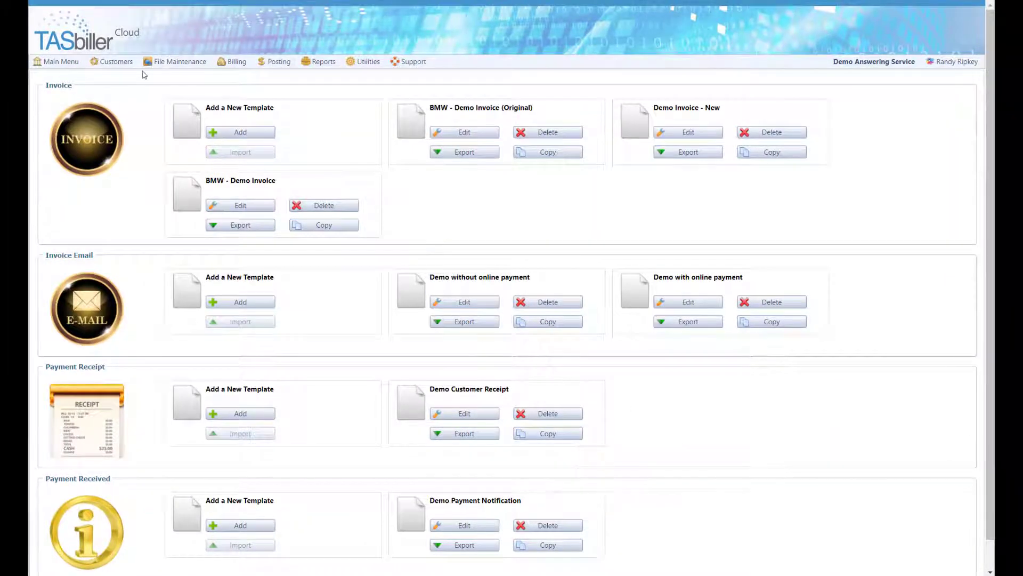
Open the Pagers & Apps asset list and swap its Pager # column with the Total Charges column
{"action": "mouse_move", "coordinate": [182, 64]}
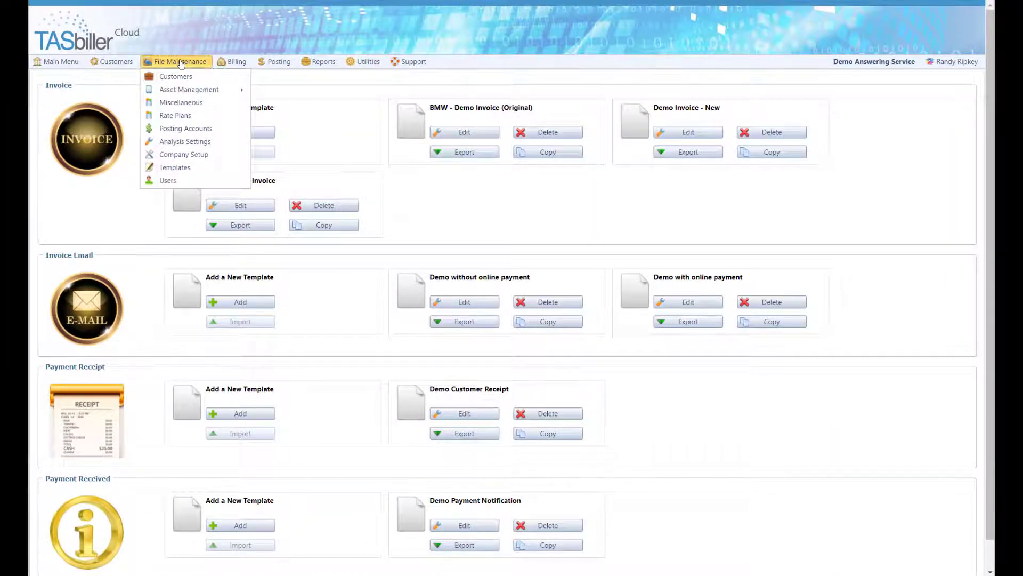
{"action": "mouse_move", "coordinate": [183, 89]}
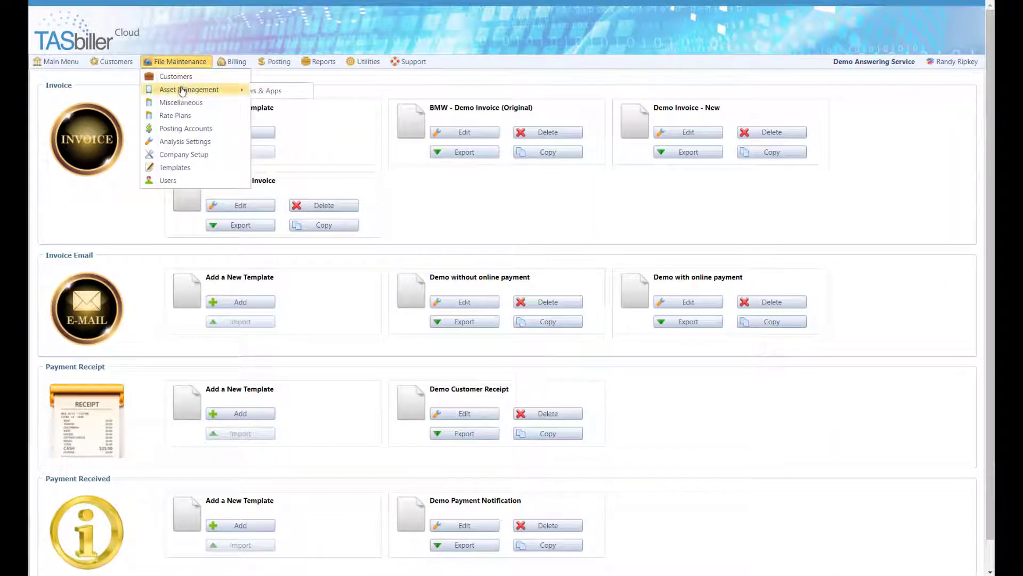
{"action": "left_click", "coordinate": [297, 91]}
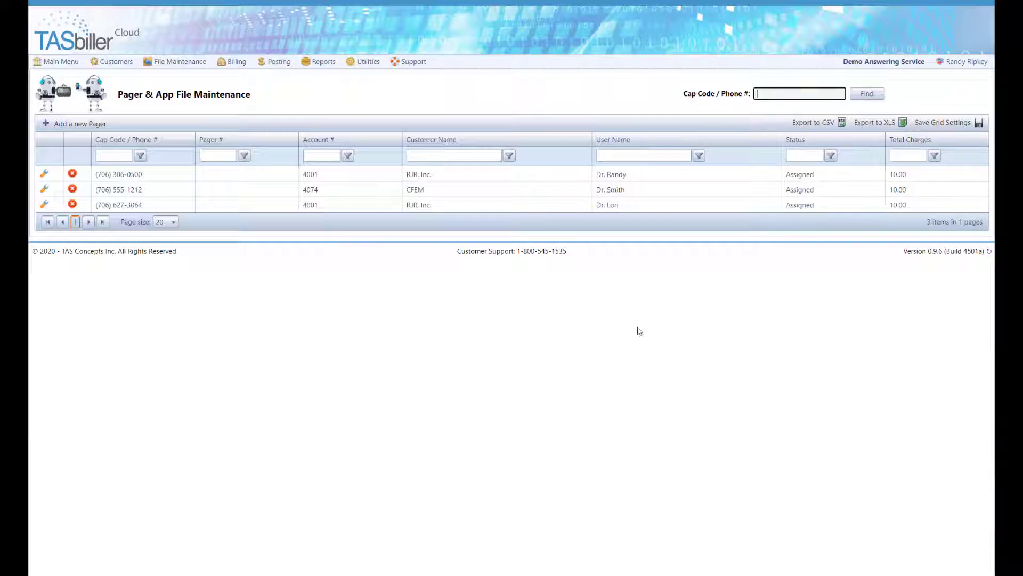
{"action": "left_click_drag", "start_coordinate": [263, 140], "coordinate": [909, 148]}
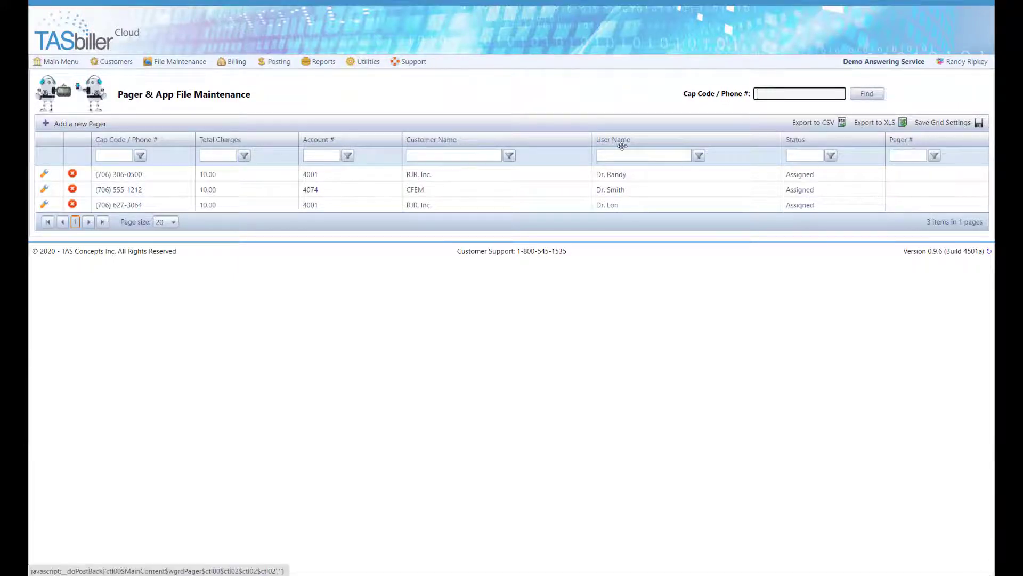
Check which columns are available for the pager and app list, leaving the selection as it is
{"action": "left_click", "coordinate": [685, 142]}
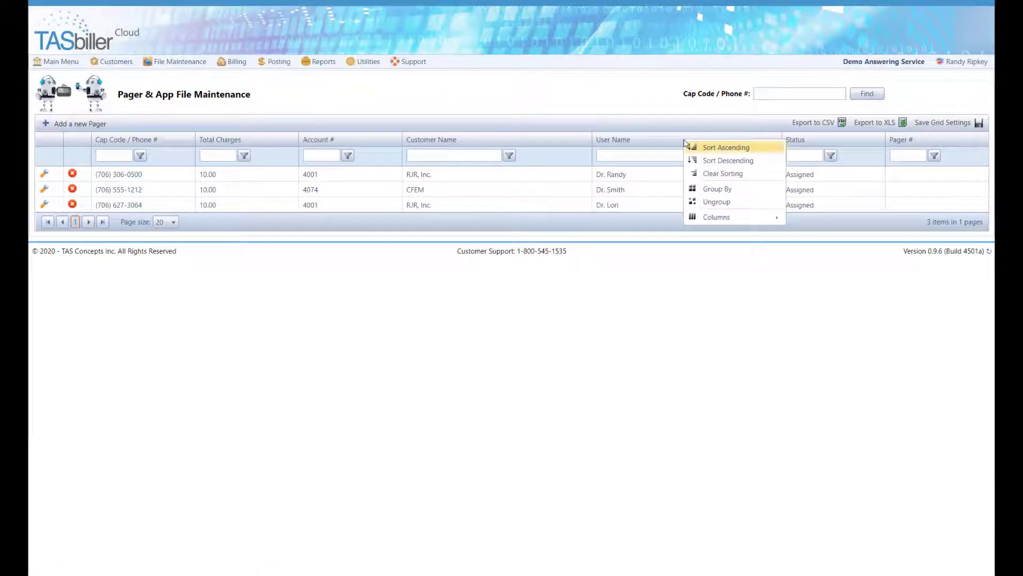
{"action": "mouse_move", "coordinate": [718, 223]}
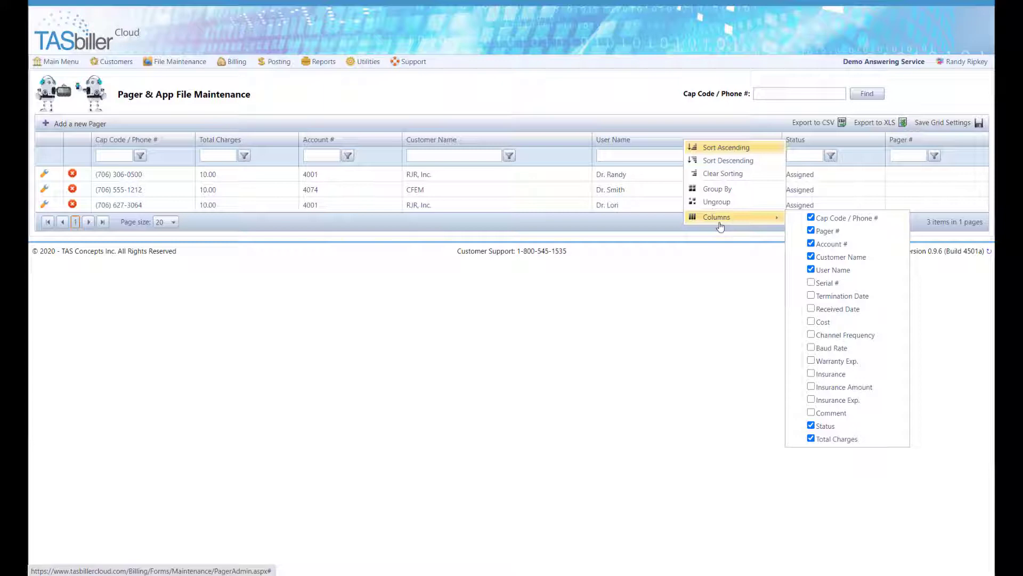
{"action": "left_click", "coordinate": [514, 359]}
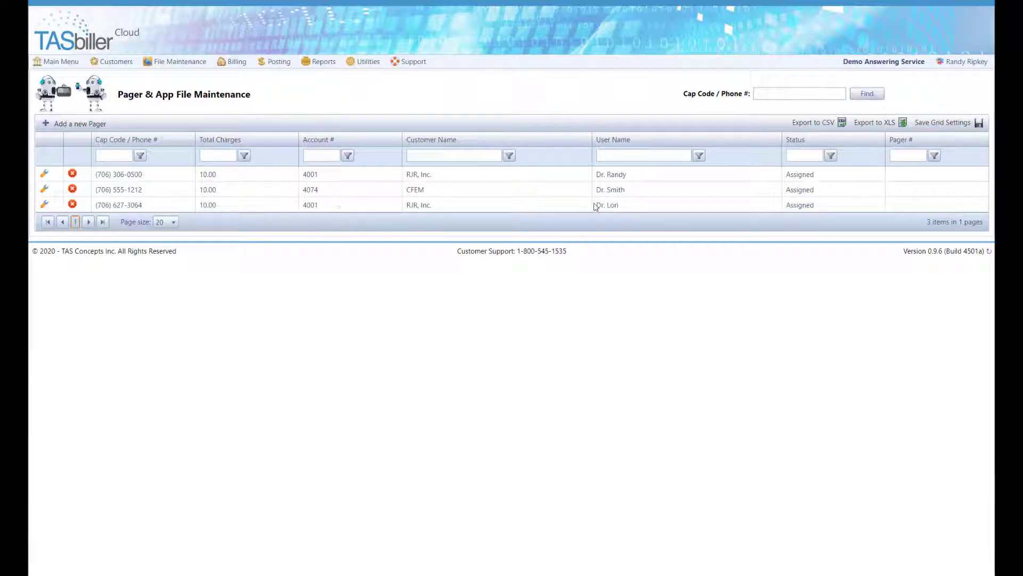
Review the general information and rate charges of the CFEM pager record, and close it
{"action": "left_click", "coordinate": [43, 190]}
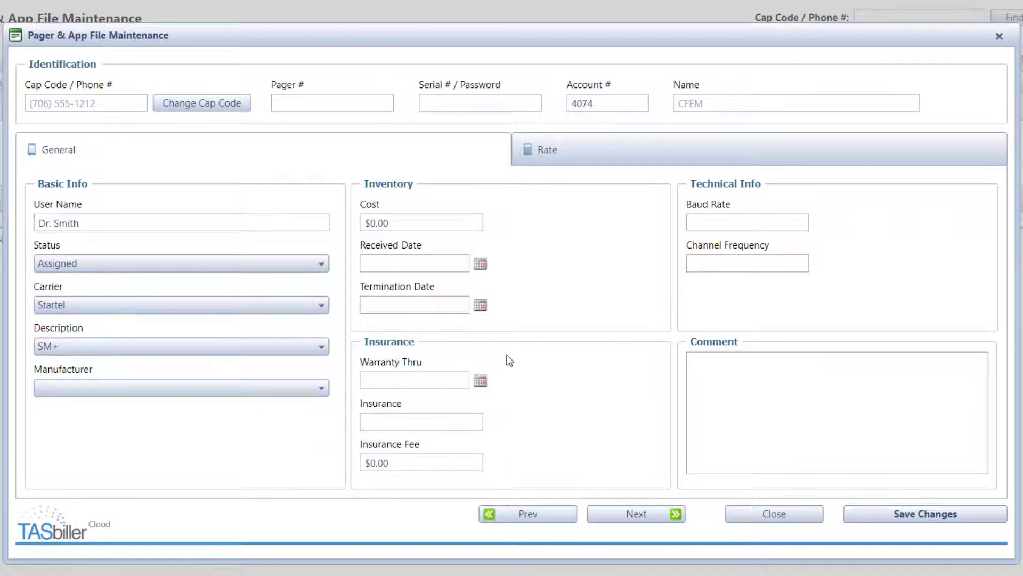
{"action": "left_click", "coordinate": [615, 158]}
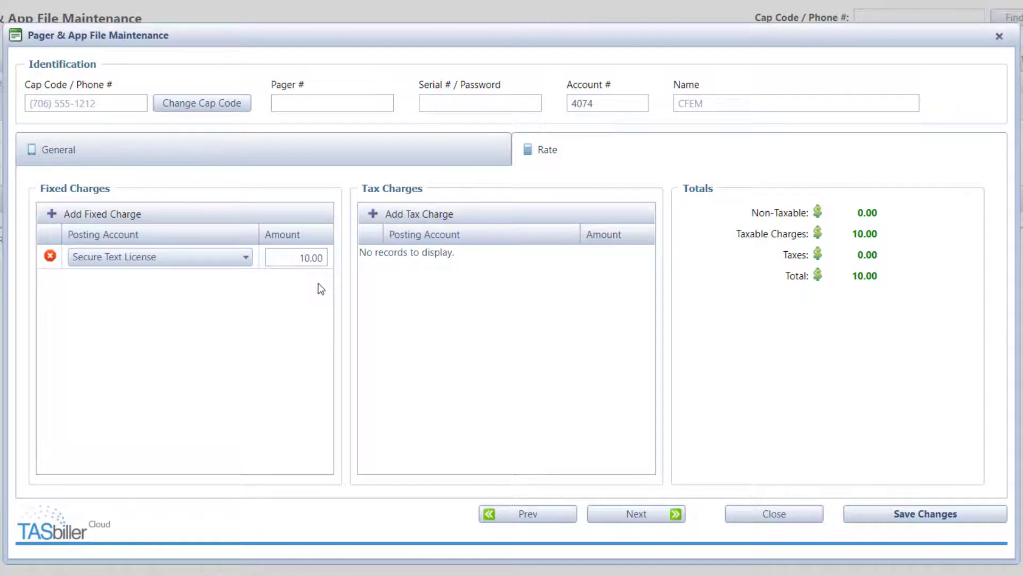
{"action": "left_click", "coordinate": [751, 512]}
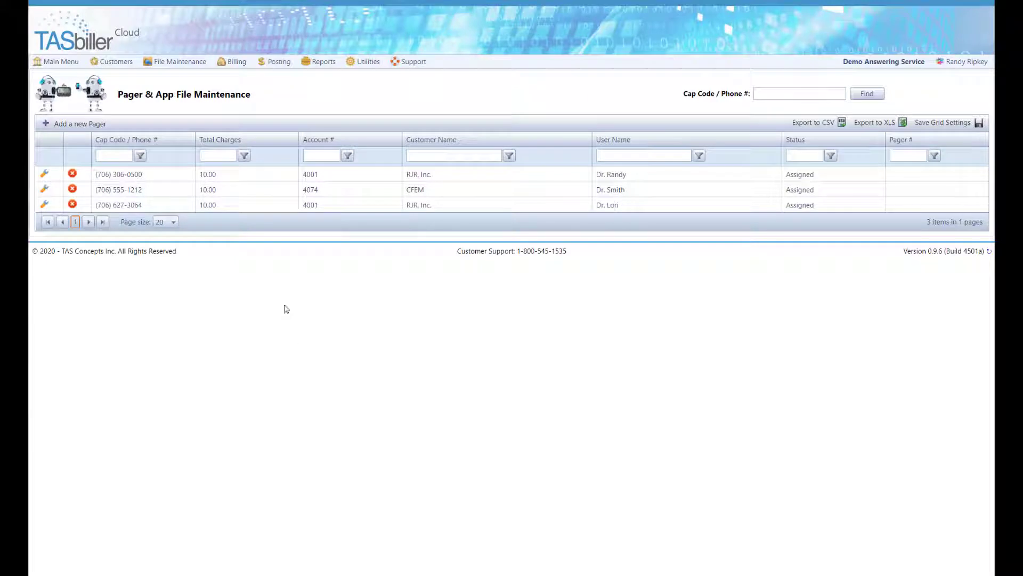
Start a new pager record, entering its phone number and the account number of Discount Plastic Surgery
{"action": "left_click", "coordinate": [80, 124]}
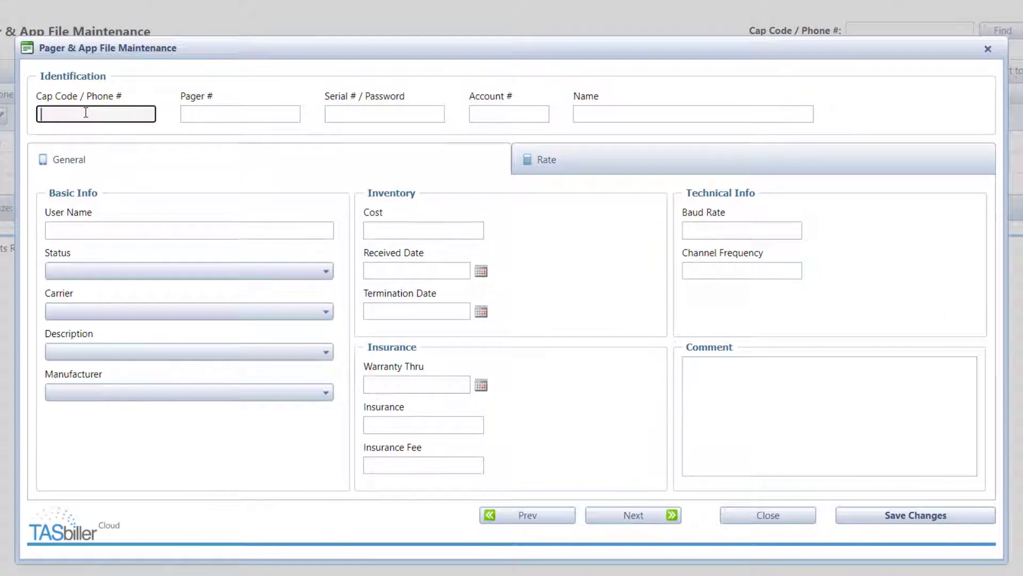
{"action": "type", "text": "(123) 555-1221"}
{"action": "key", "text": "Tab"}
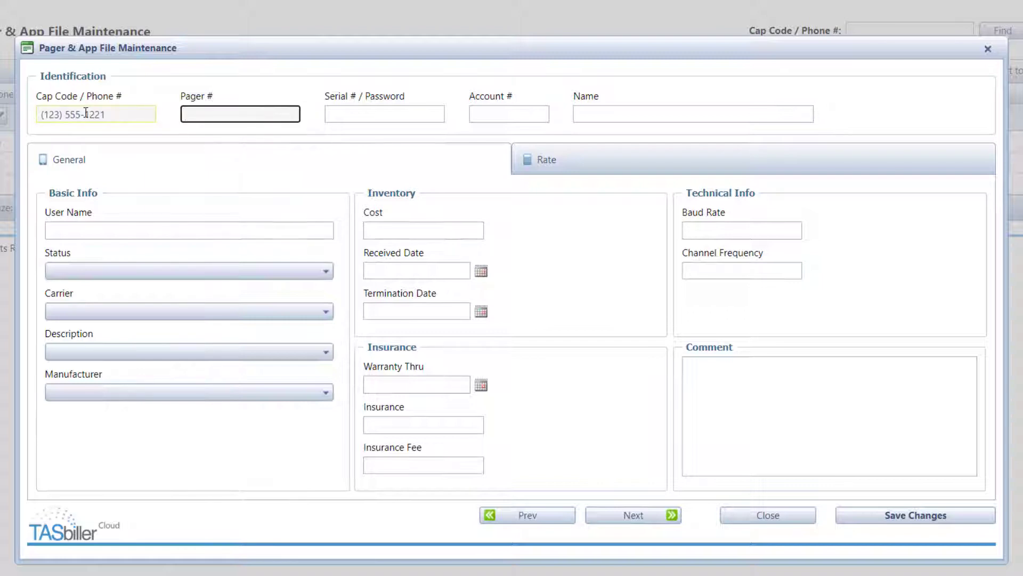
{"action": "key", "text": "Tab"}
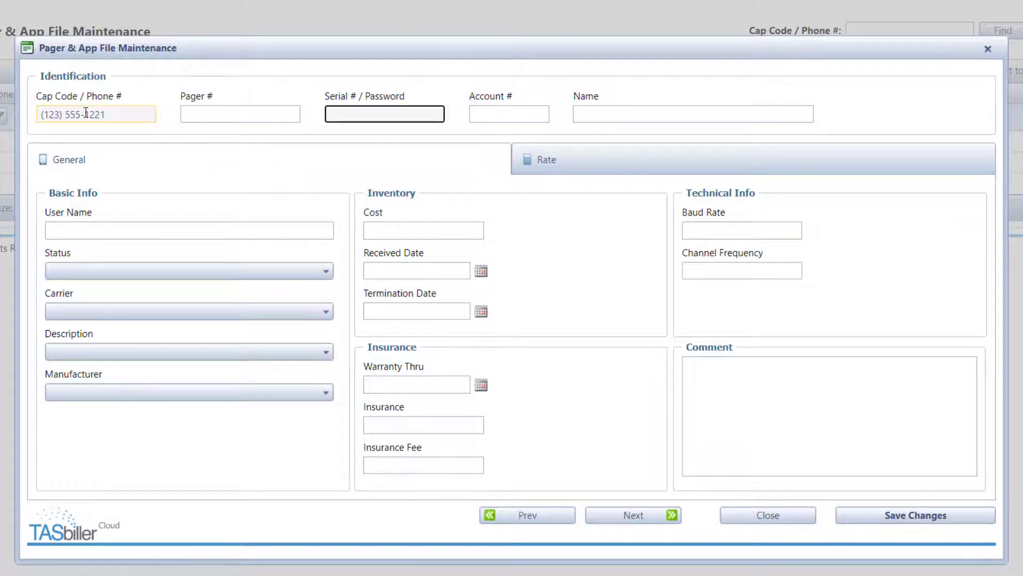
{"action": "key", "text": "Tab"}
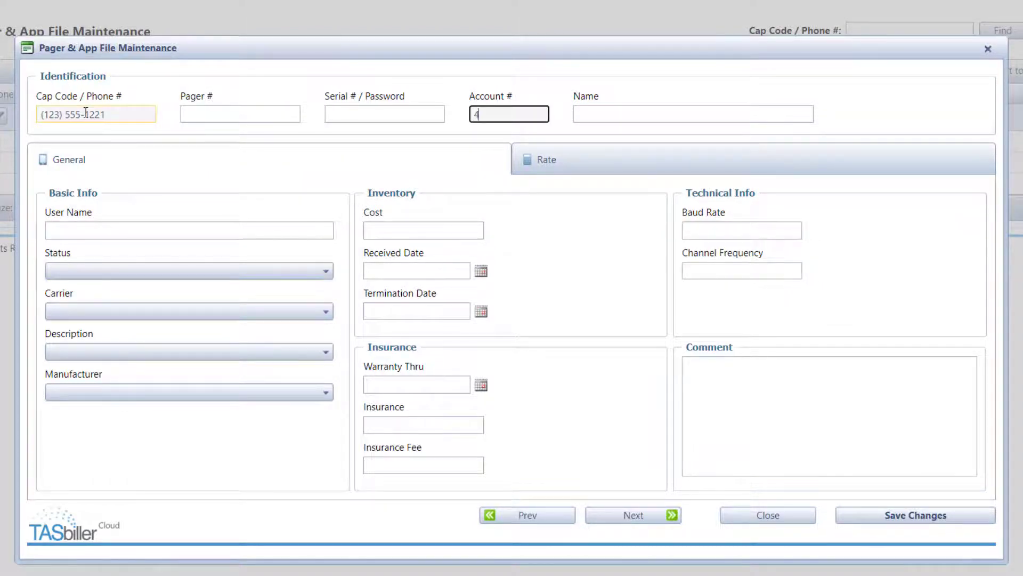
{"action": "type", "text": "4001"}
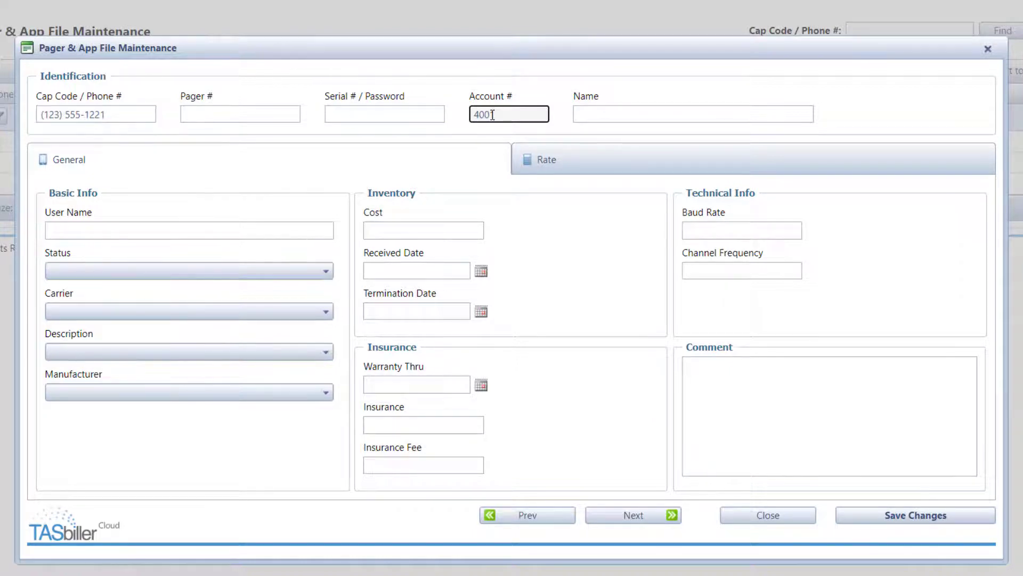
{"action": "key", "text": "Tab"}
{"action": "double_click", "coordinate": [518, 120]}
{"action": "type", "text": "4004"}
{"action": "key", "text": "Tab"}
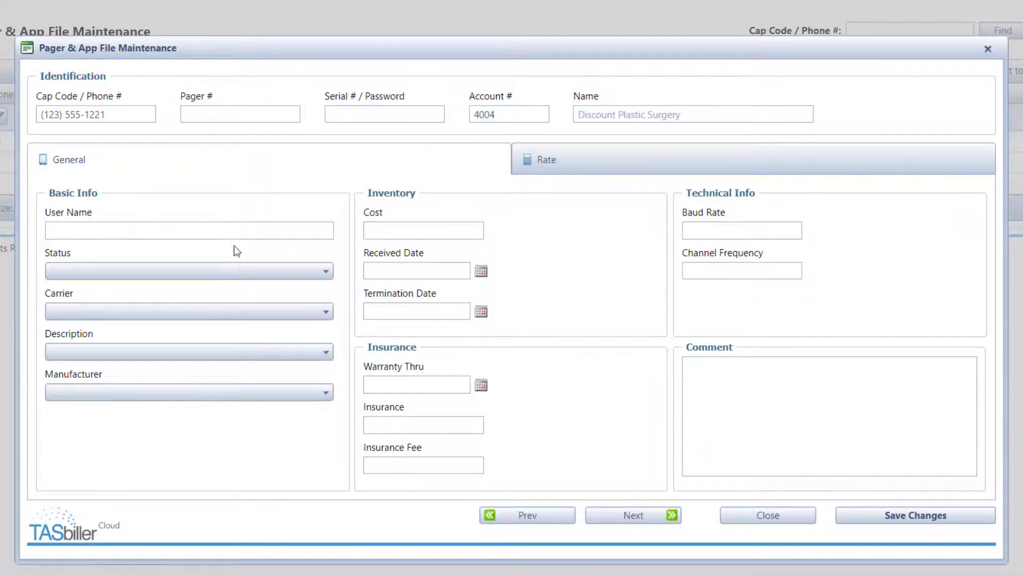
Enter the user's name, set status Assigned, carrier Startel and description SM+, and save the new pager record
{"action": "left_click", "coordinate": [236, 229]}
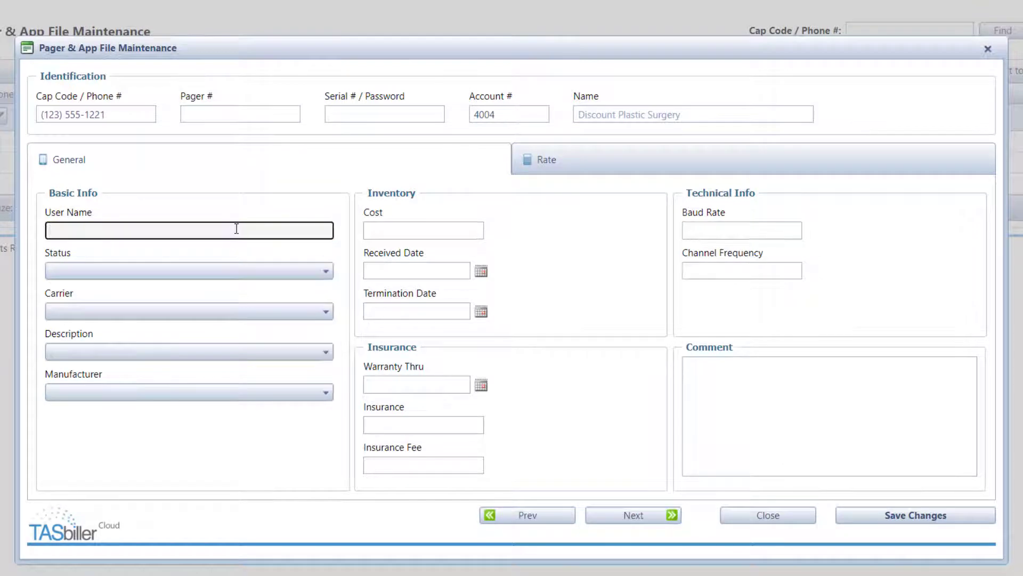
{"action": "type", "text": "Dr. Jones"}
{"action": "left_click", "coordinate": [256, 269]}
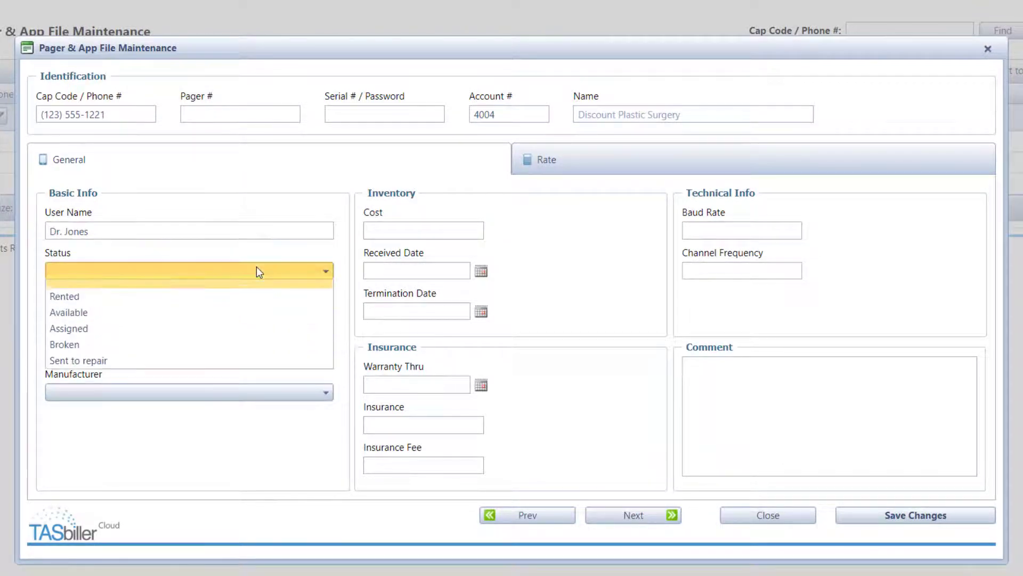
{"action": "left_click", "coordinate": [180, 330]}
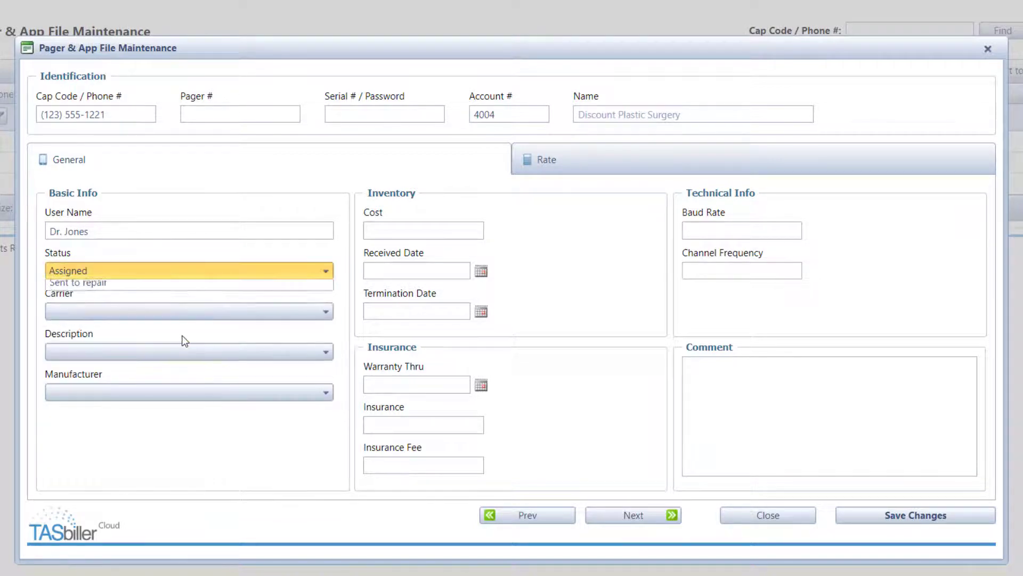
{"action": "left_click", "coordinate": [206, 318]}
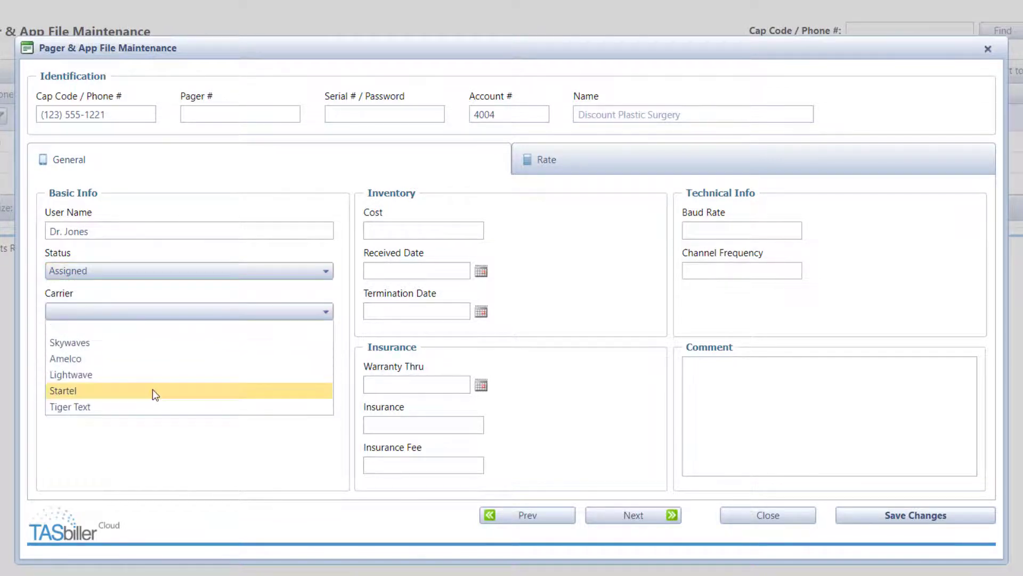
{"action": "left_click", "coordinate": [155, 391]}
{"action": "left_click", "coordinate": [195, 360]}
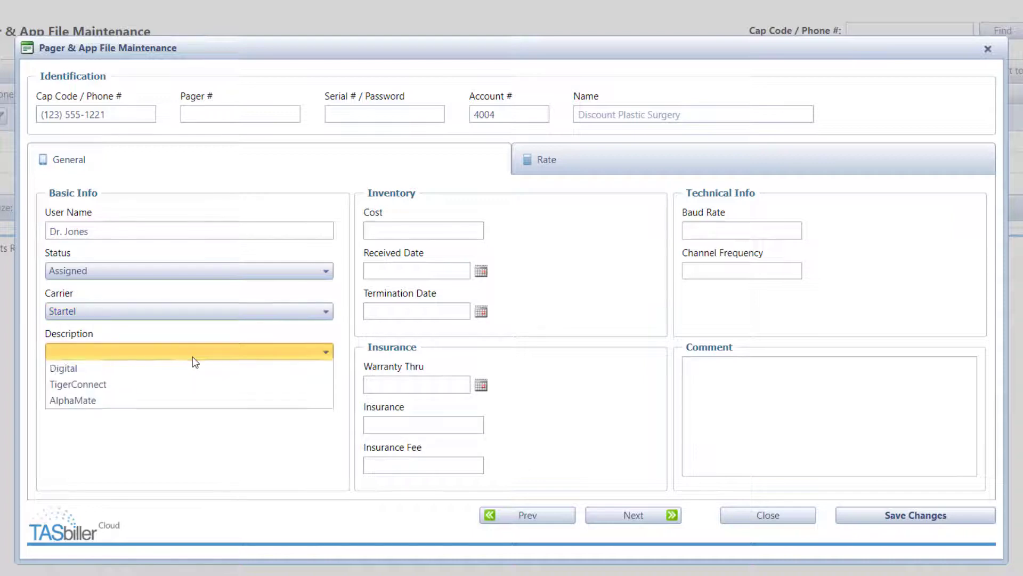
{"action": "left_click", "coordinate": [133, 400]}
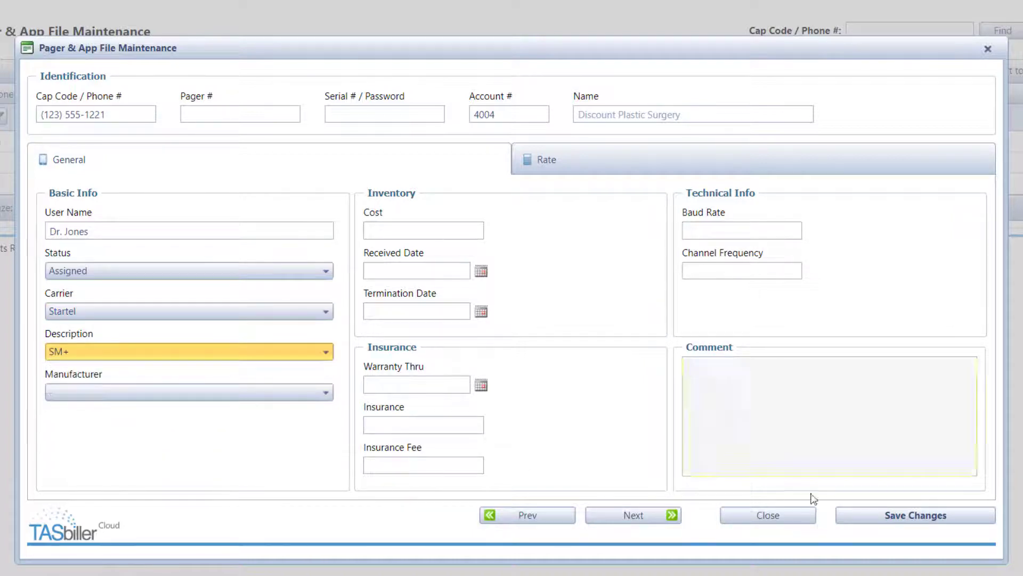
{"action": "left_click", "coordinate": [896, 517]}
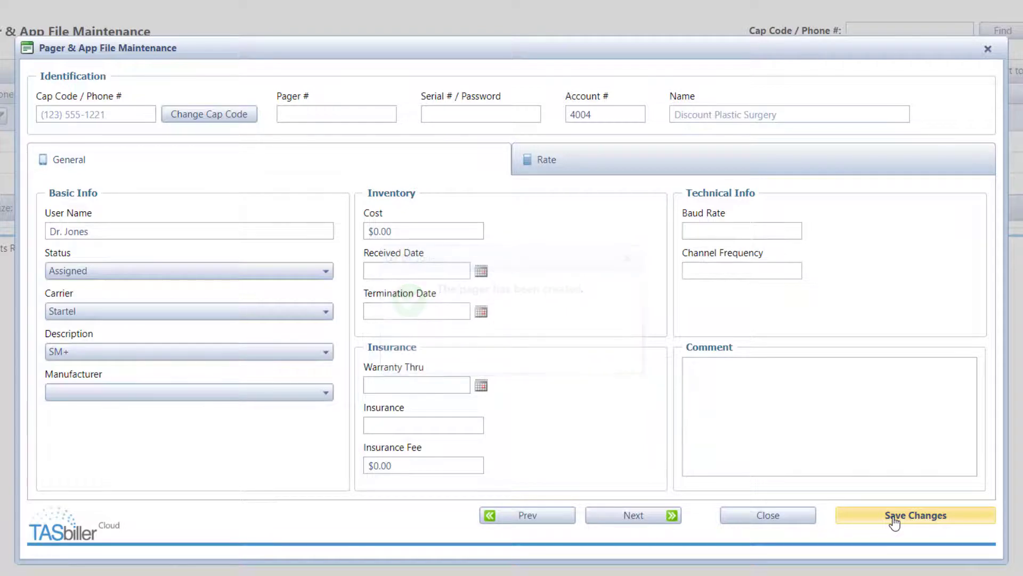
Add a Secure Text License fixed charge of 12.00 to the pager record, save it and close the record
{"action": "left_click", "coordinate": [620, 162]}
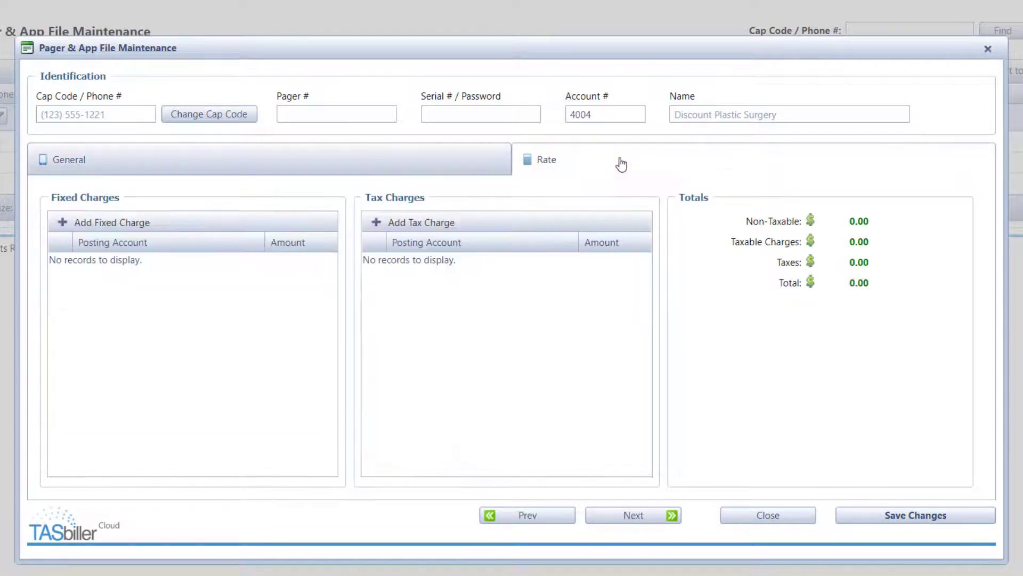
{"action": "left_click", "coordinate": [120, 224]}
{"action": "left_click", "coordinate": [199, 269]}
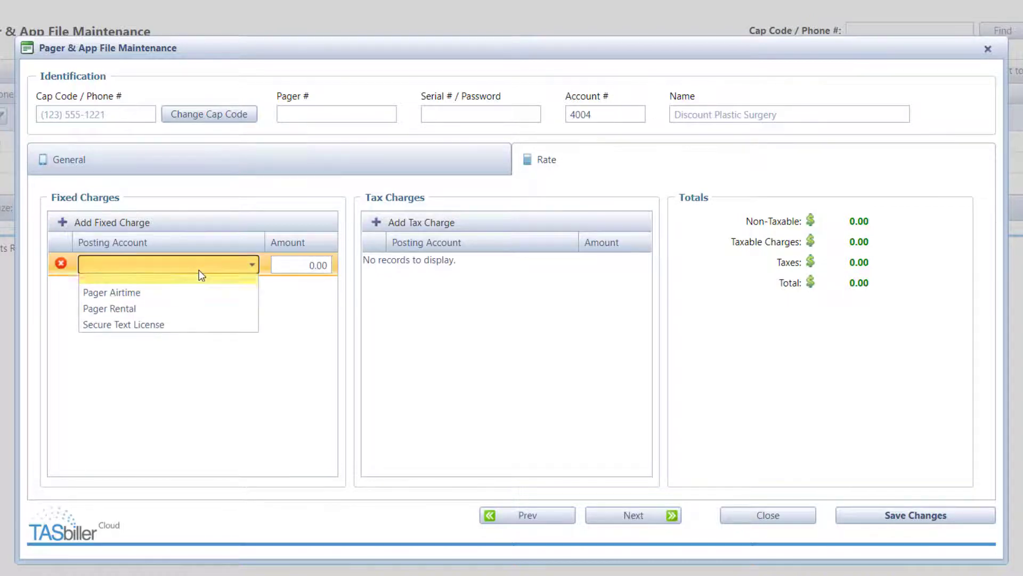
{"action": "left_click", "coordinate": [171, 328]}
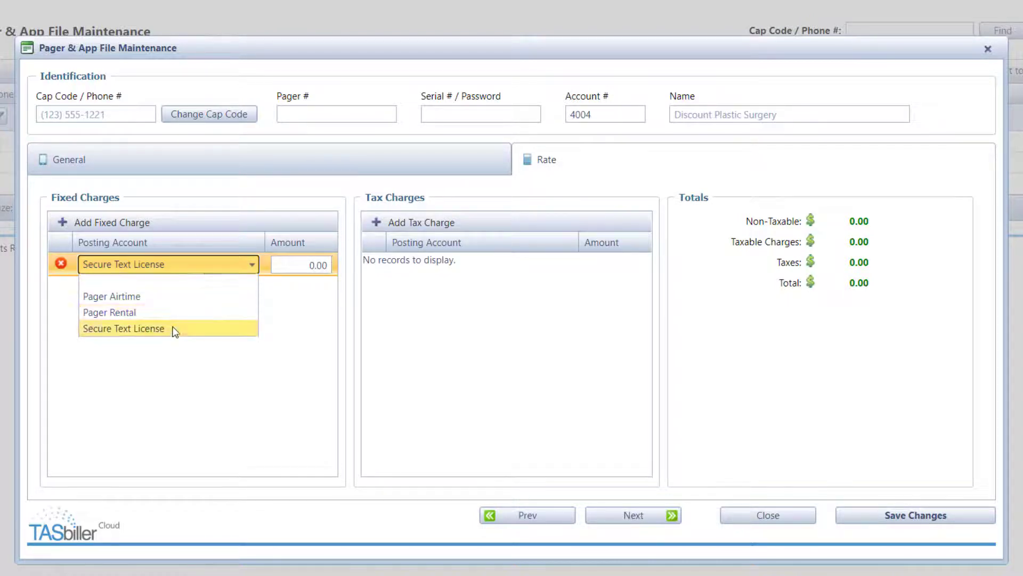
{"action": "left_click", "coordinate": [297, 270]}
{"action": "type", "text": "12"}
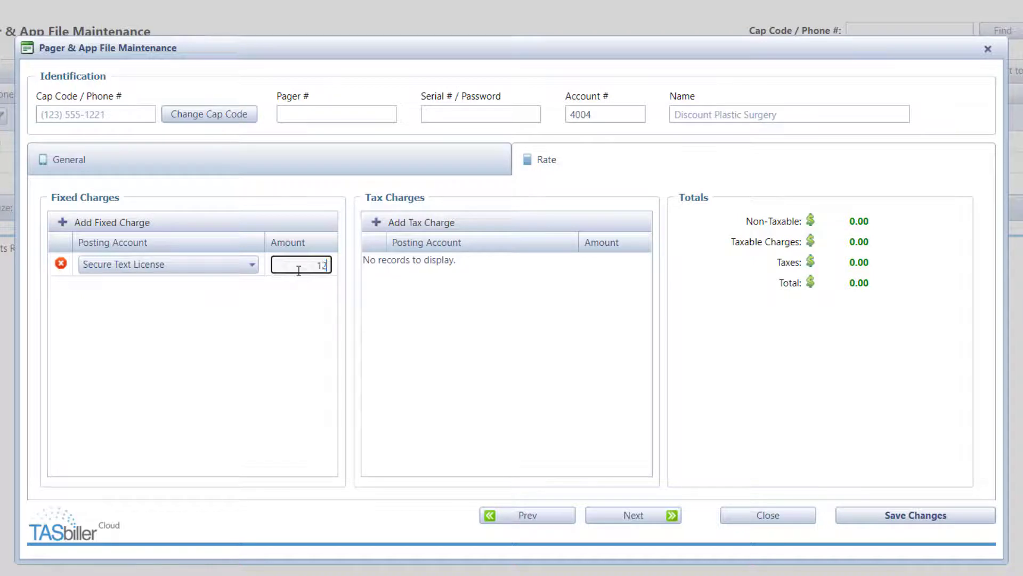
{"action": "key", "text": "Tab"}
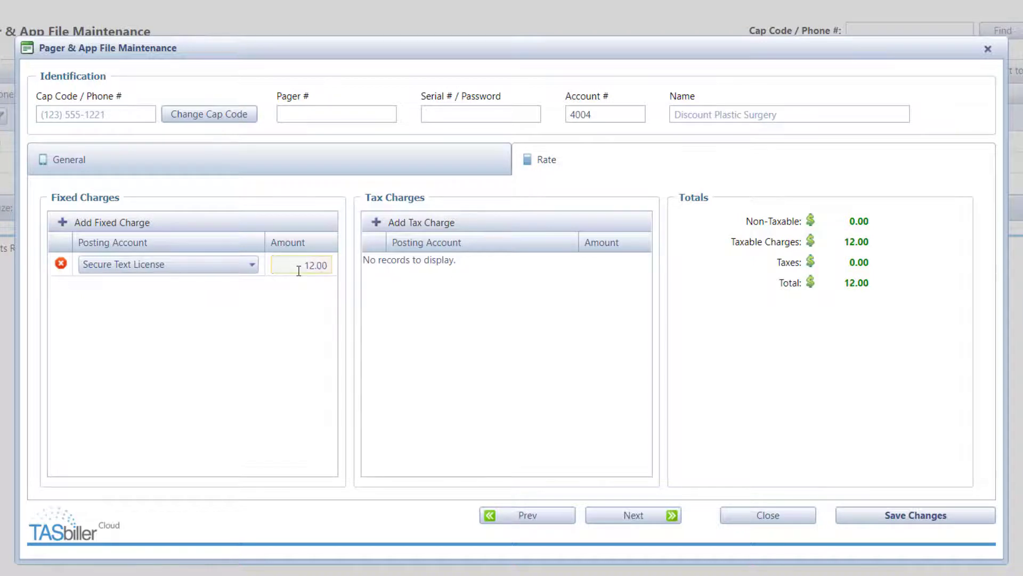
{"action": "left_click", "coordinate": [860, 516]}
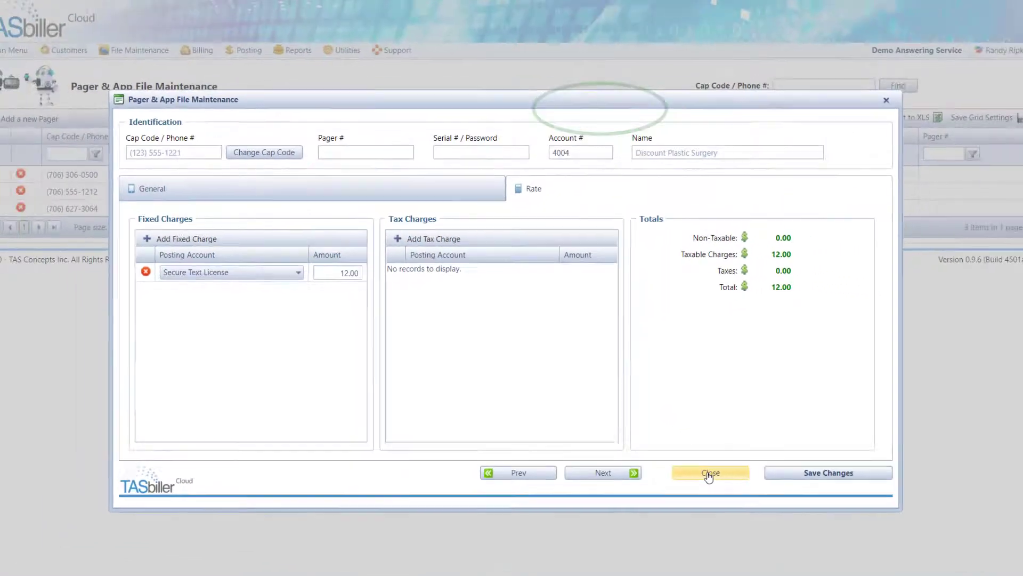
{"action": "left_click", "coordinate": [767, 515]}
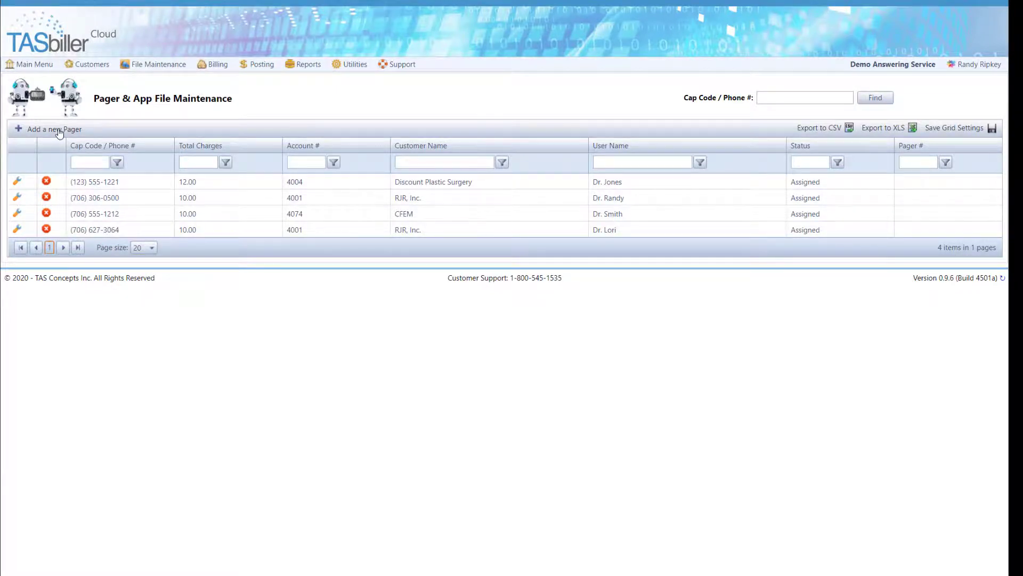
Start another new pager record and enter its phone number, leaving the remaining identification fields blank
{"action": "left_click", "coordinate": [60, 133]}
{"action": "left_click", "coordinate": [147, 150]}
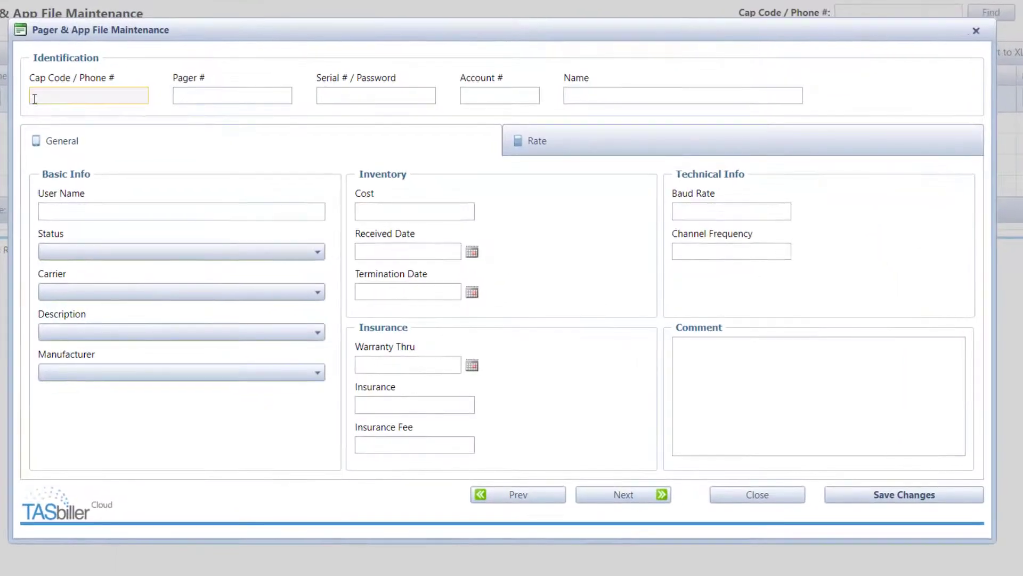
{"action": "left_click", "coordinate": [54, 97]}
{"action": "type", "text": "(789"}
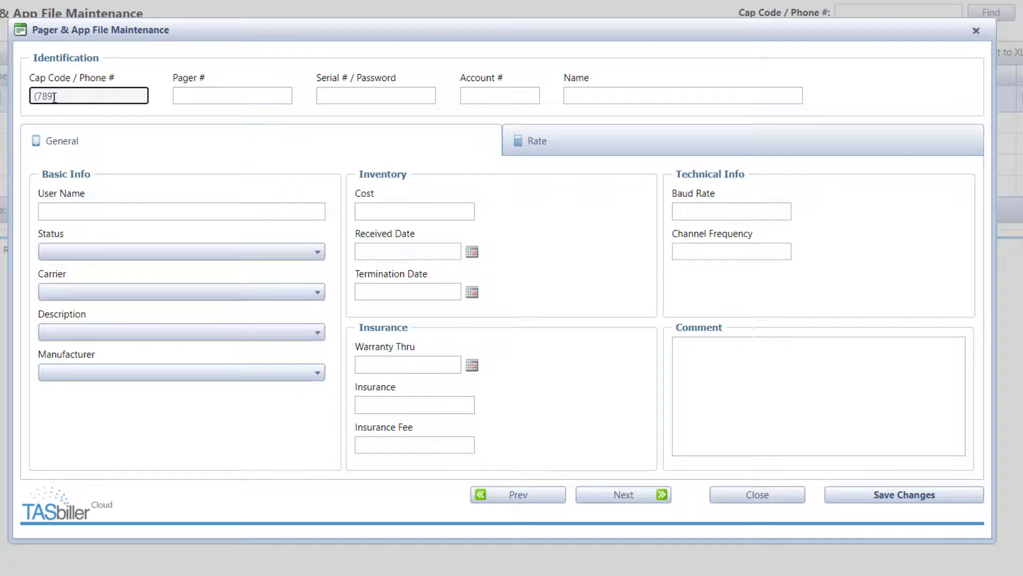
{"action": "type", "text": ") 9878-"}
{"action": "key", "text": "BackSpace"}
{"action": "type", "text": "5555"}
{"action": "key", "text": "Tab"}
{"action": "key", "text": "Tab"}
{"action": "key", "text": "Tab"}
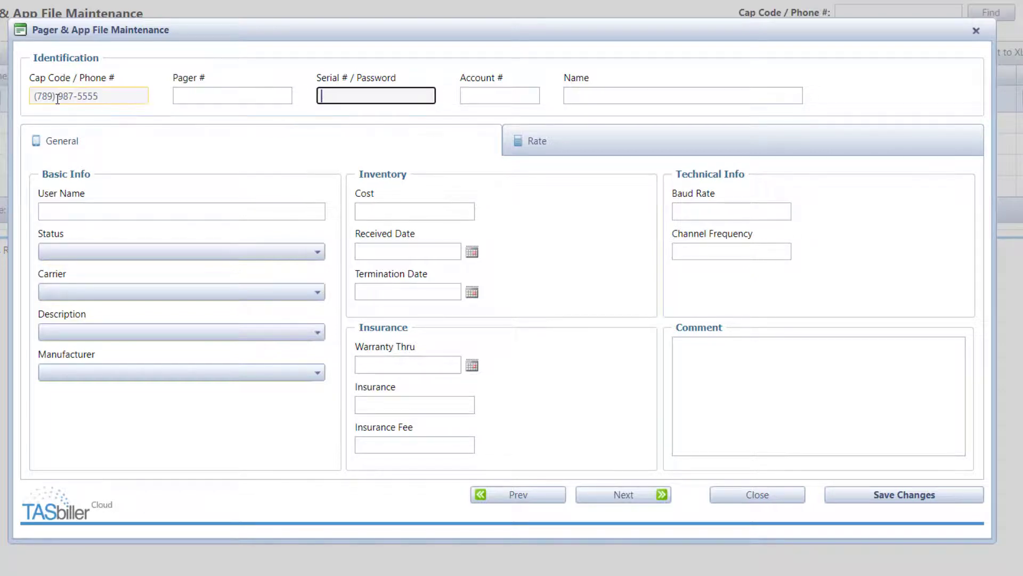
{"action": "key", "text": "Tab"}
{"action": "key", "text": "Tab"}
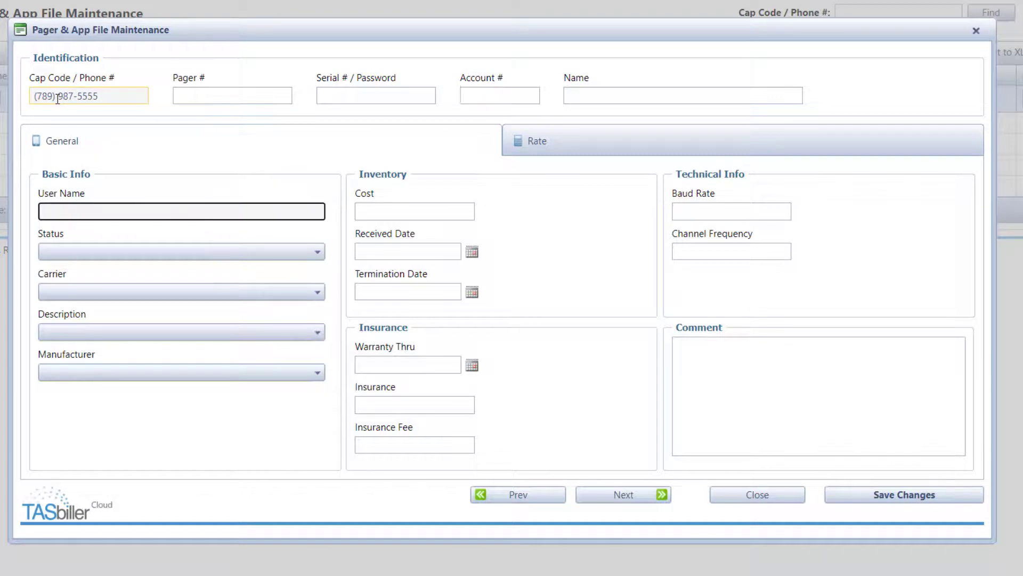
Set the new record's status to Available, carrier to Tiger Text and description to TigerConnect, then save and close it
{"action": "left_click", "coordinate": [323, 257]}
{"action": "left_click", "coordinate": [241, 299]}
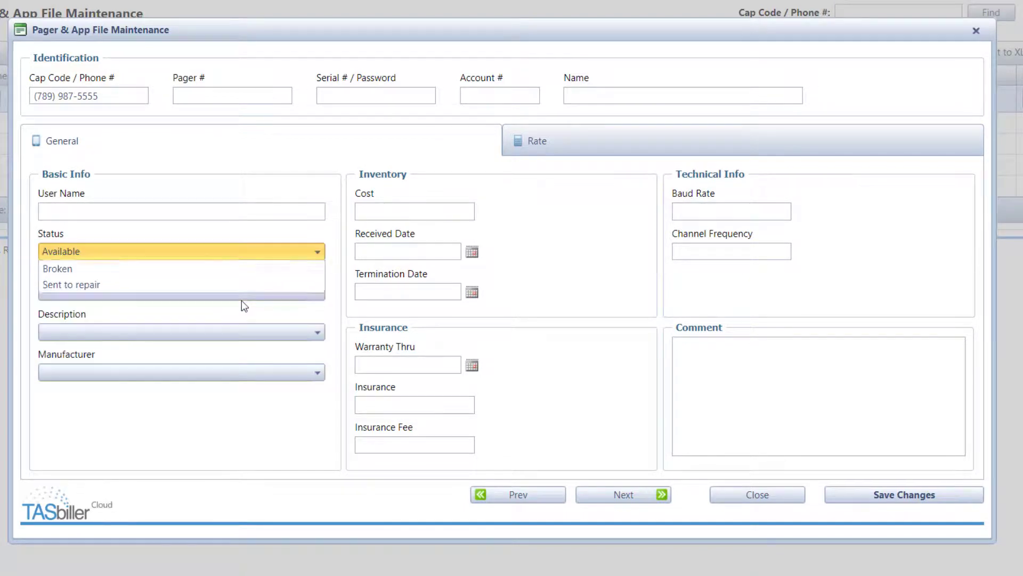
{"action": "left_click", "coordinate": [254, 293]}
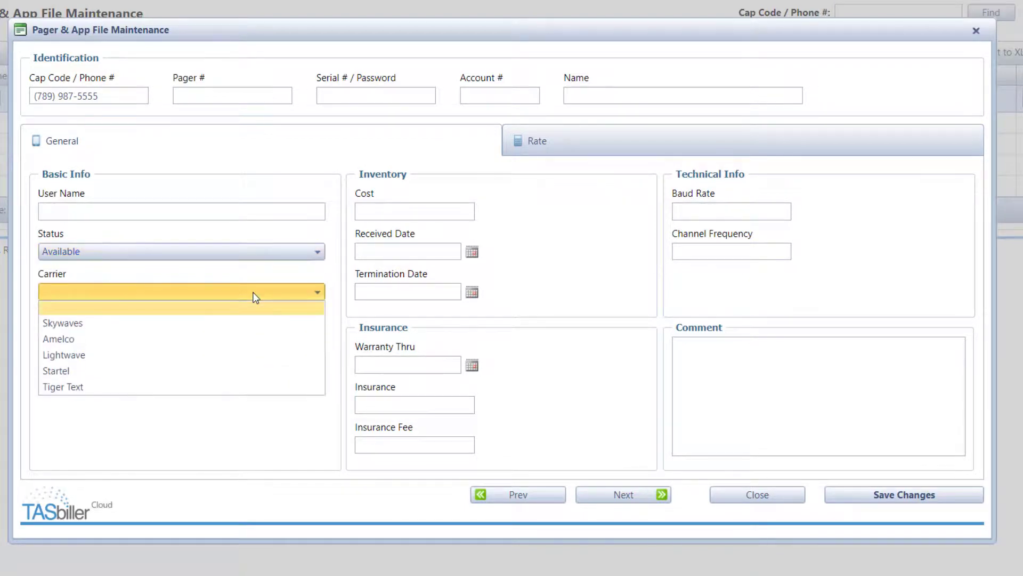
{"action": "left_click", "coordinate": [158, 387]}
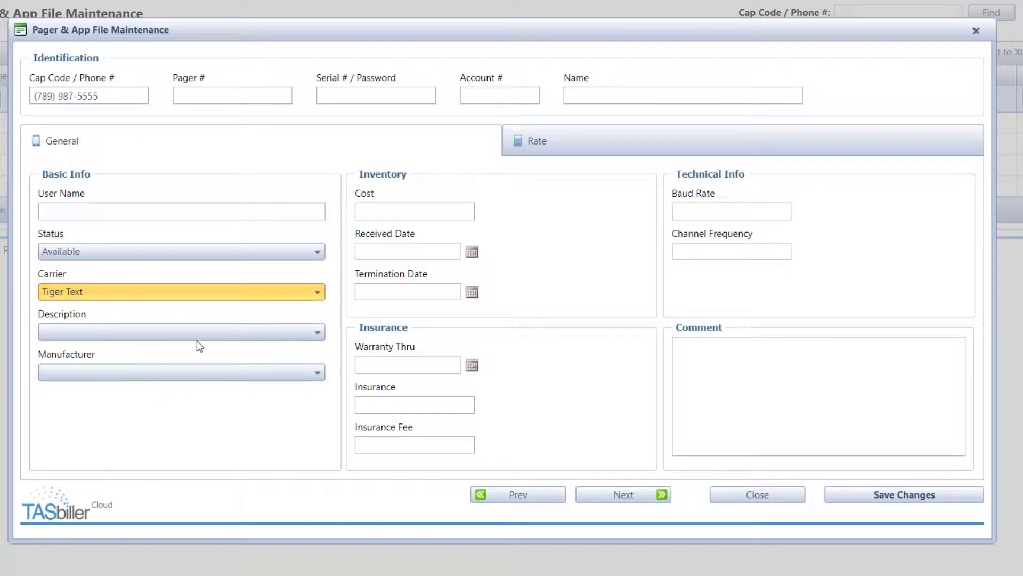
{"action": "left_click", "coordinate": [210, 334]}
{"action": "left_click", "coordinate": [148, 410]}
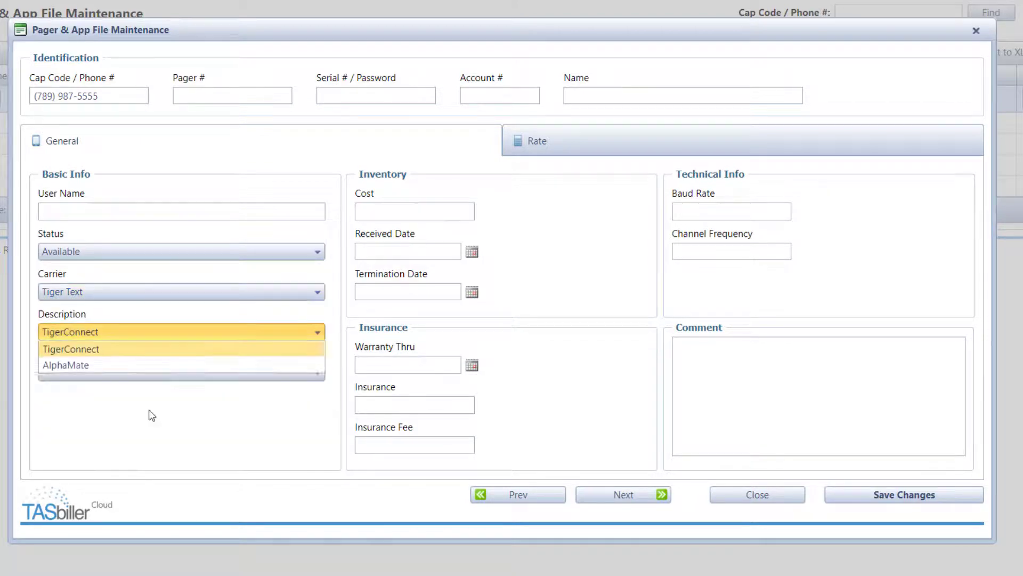
{"action": "left_click", "coordinate": [858, 495]}
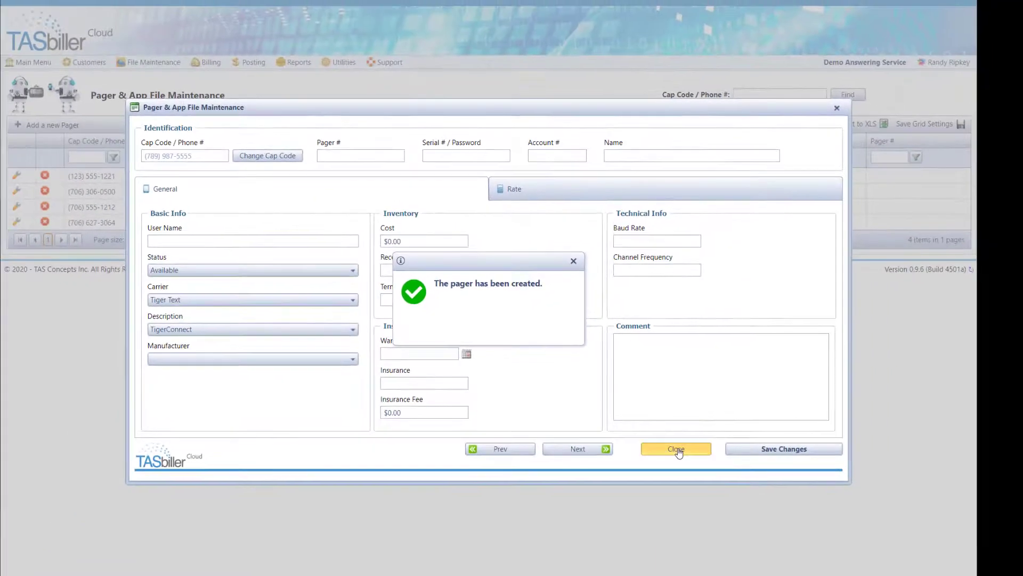
{"action": "left_click", "coordinate": [760, 495]}
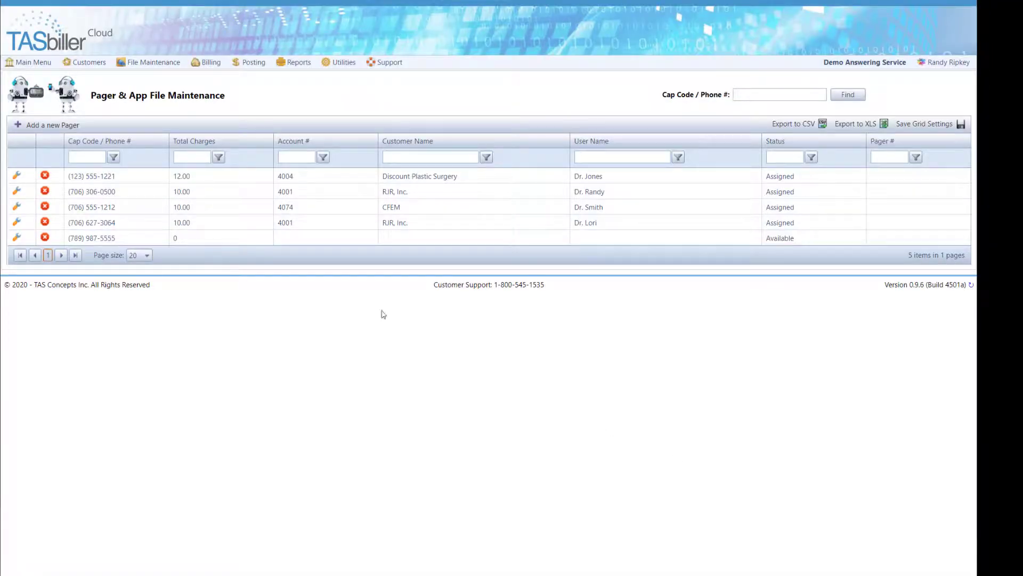
Open the assets of customer Discount Plastic Surgery and assign the available pager to this customer
{"action": "left_click", "coordinate": [85, 64]}
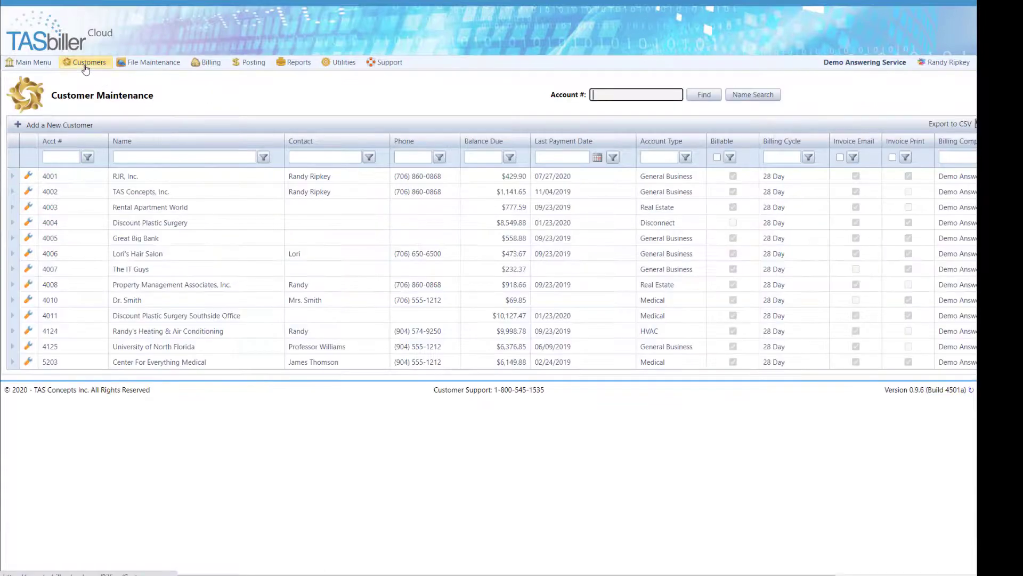
{"action": "left_click", "coordinate": [29, 223]}
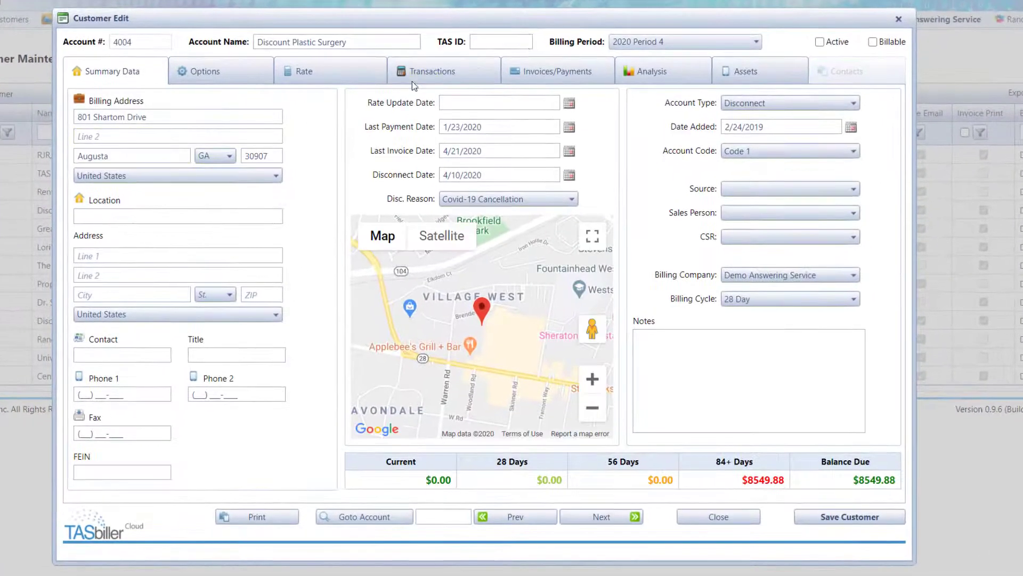
{"action": "left_click", "coordinate": [774, 81]}
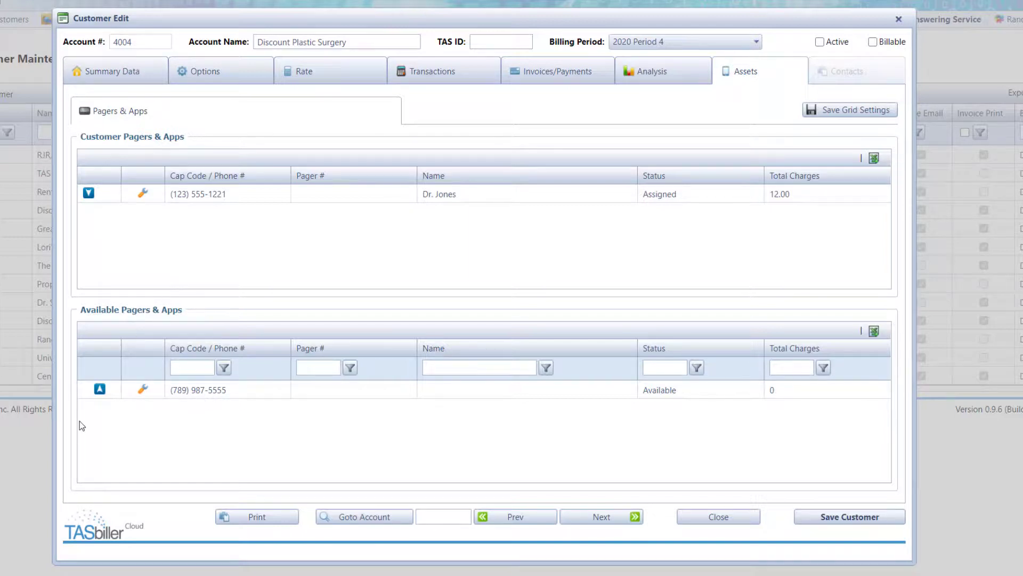
{"action": "left_click", "coordinate": [99, 389]}
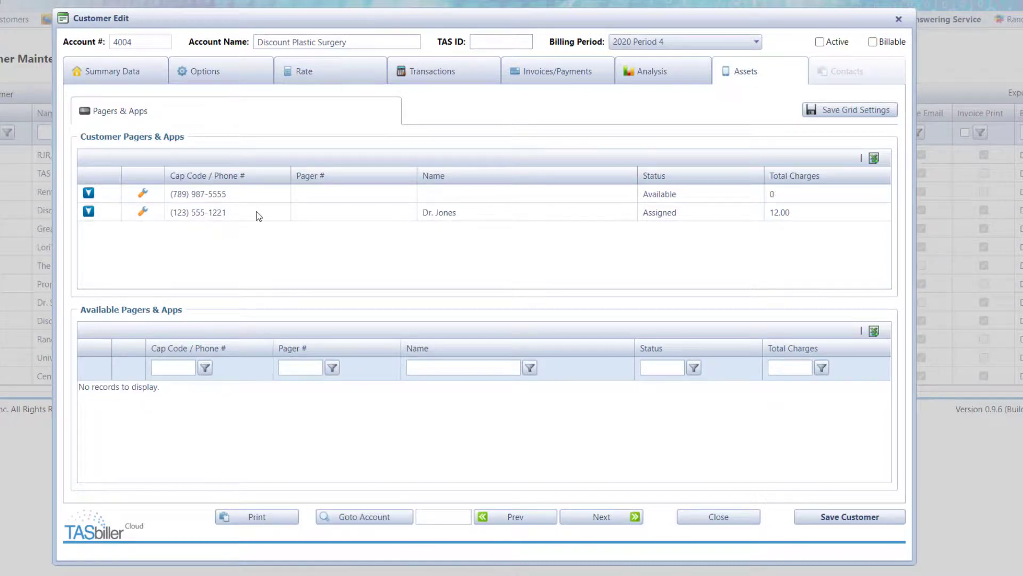
Open the newly assigned available pager's record, enter the user name, set the status to Assigned and save the changes
{"action": "left_click", "coordinate": [143, 194]}
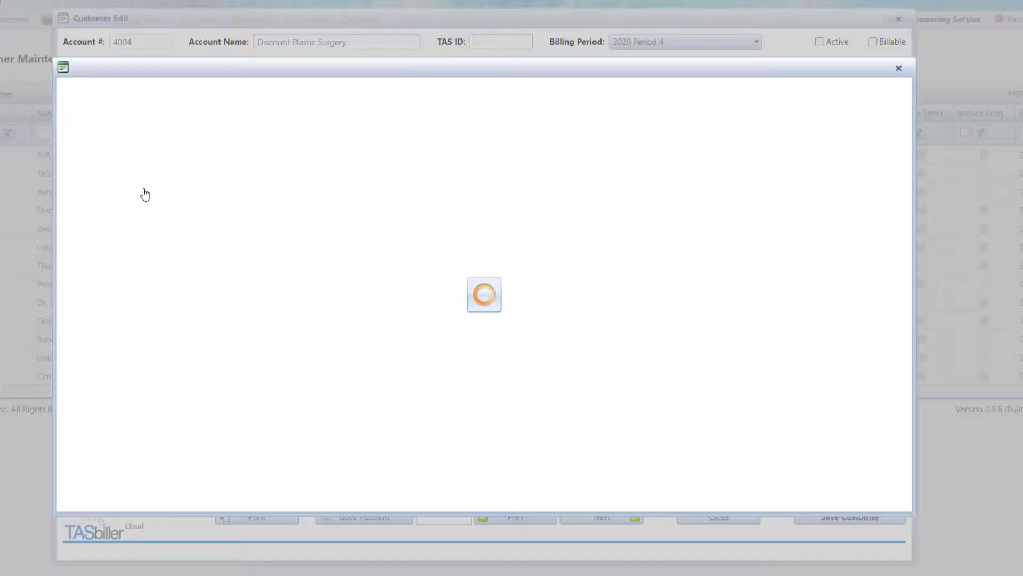
{"action": "left_click", "coordinate": [220, 226]}
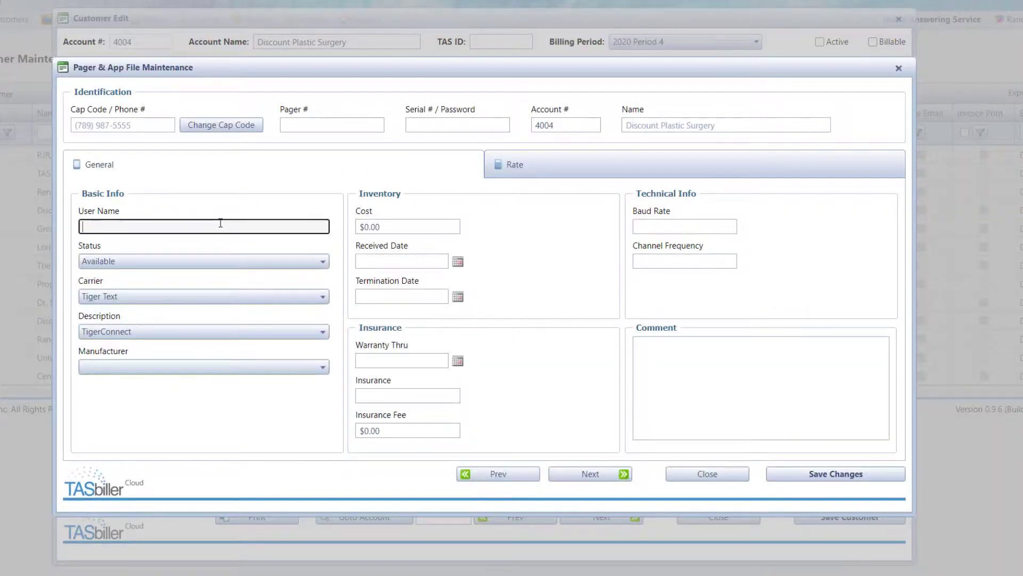
{"action": "type", "text": "Dr. Rogers"}
{"action": "left_click", "coordinate": [210, 261]}
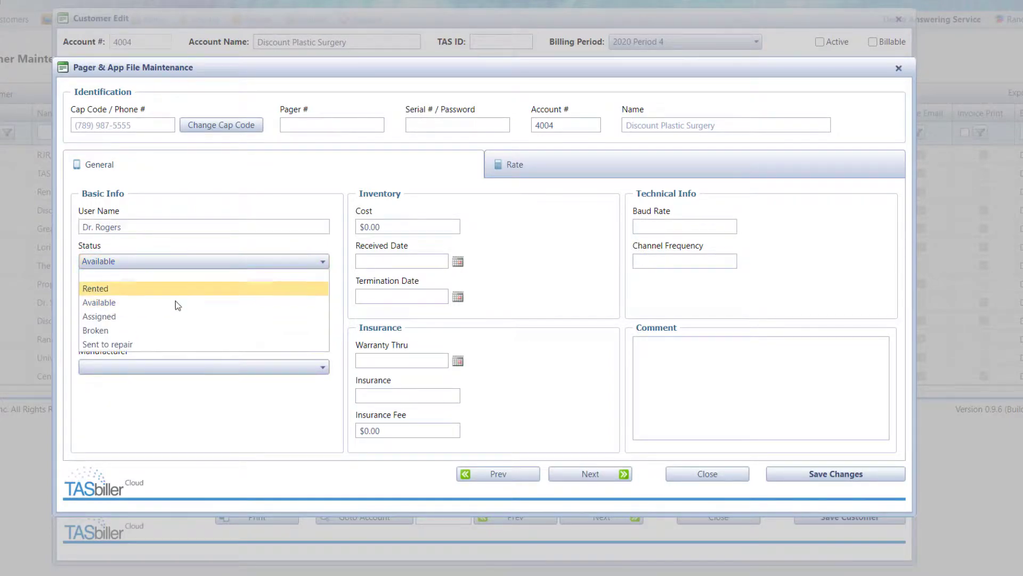
{"action": "left_click", "coordinate": [164, 316]}
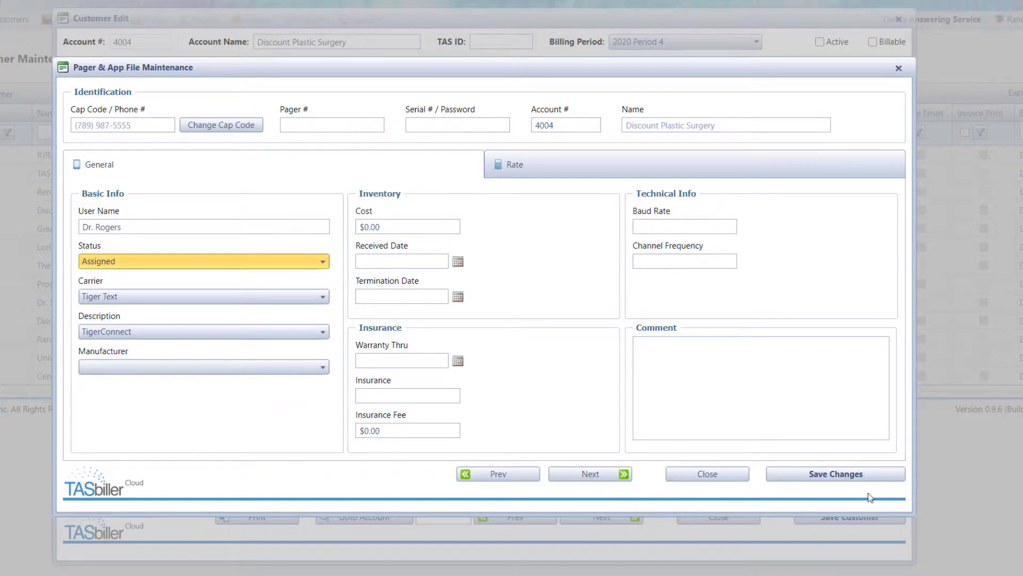
{"action": "left_click", "coordinate": [859, 480]}
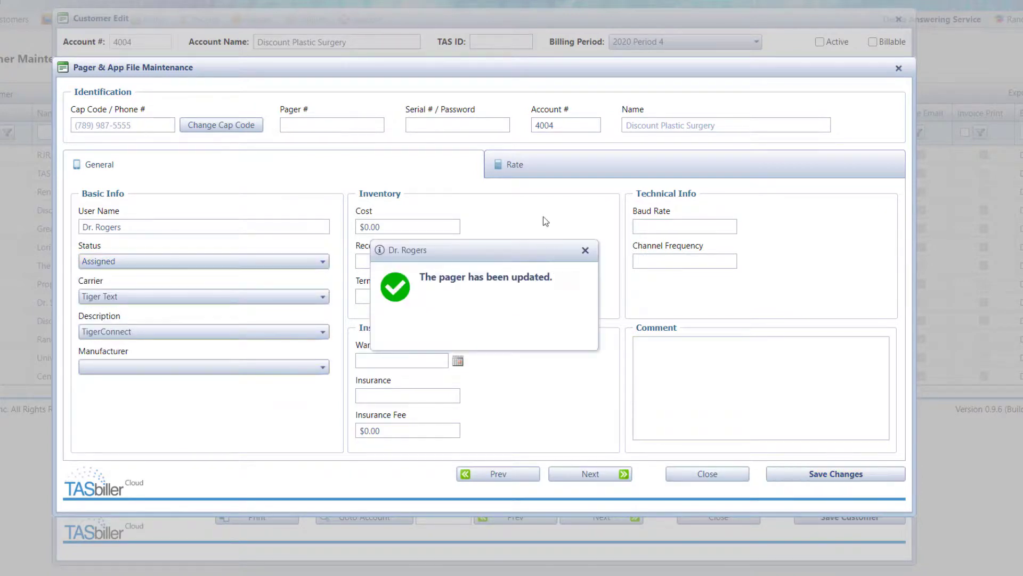
Add a Secure Text License fixed charge of 10.00 to the pager record, save it, and close the record and the customer
{"action": "left_click", "coordinate": [574, 176]}
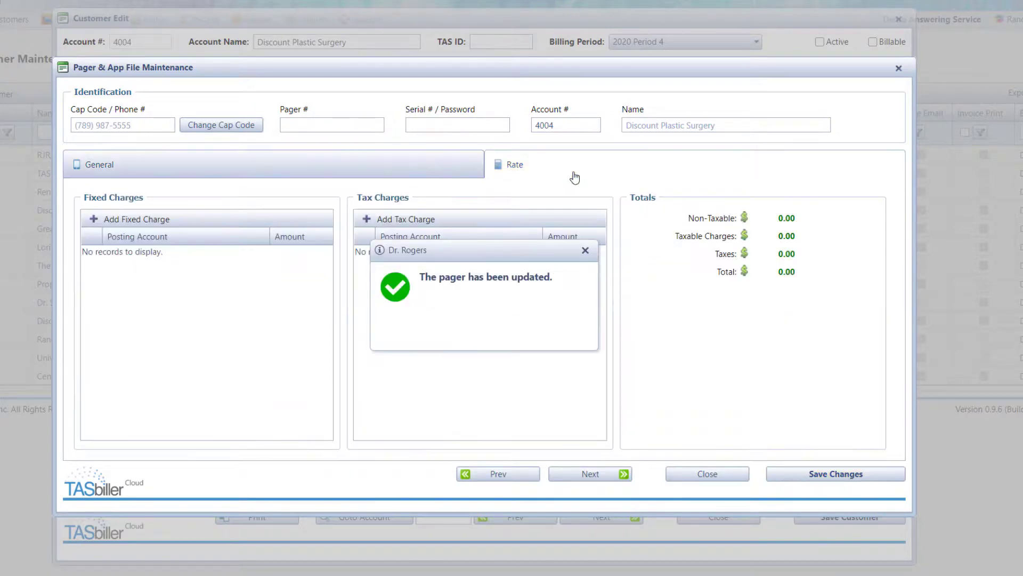
{"action": "left_click", "coordinate": [153, 223]}
{"action": "left_click", "coordinate": [175, 254]}
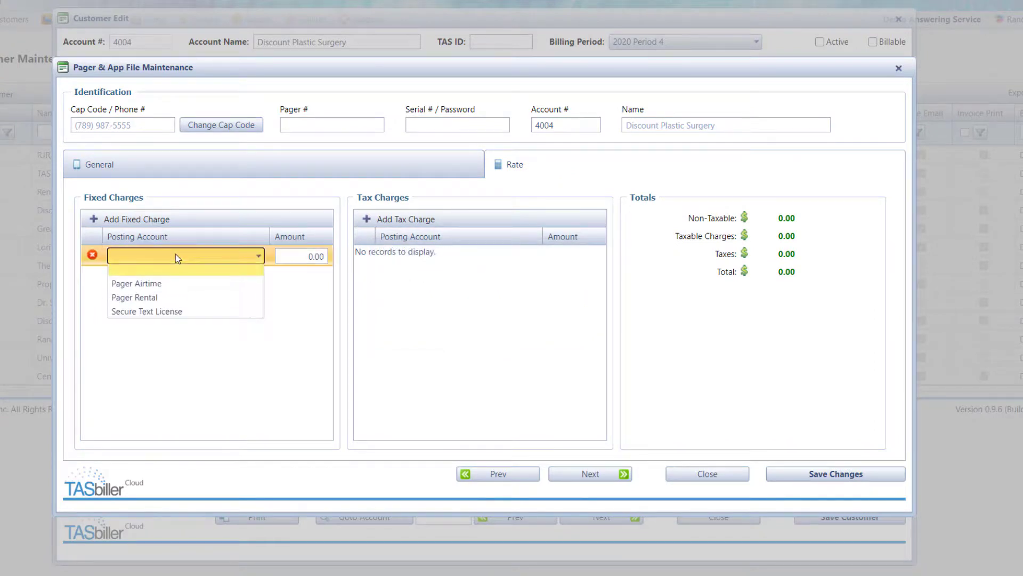
{"action": "left_click", "coordinate": [173, 311]}
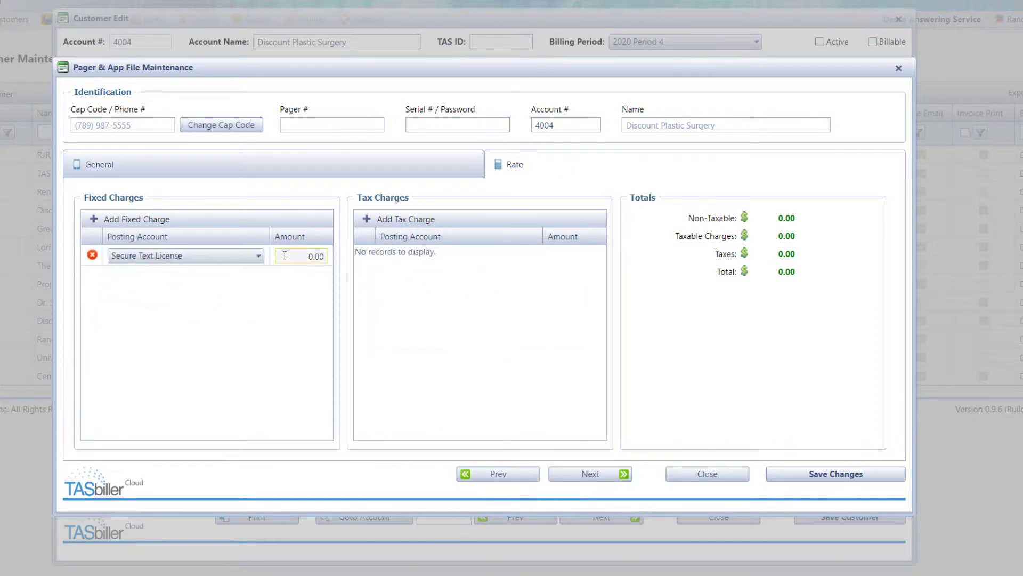
{"action": "left_click", "coordinate": [280, 259]}
{"action": "type", "text": "10"}
{"action": "key", "text": "Tab"}
{"action": "left_click", "coordinate": [847, 472]}
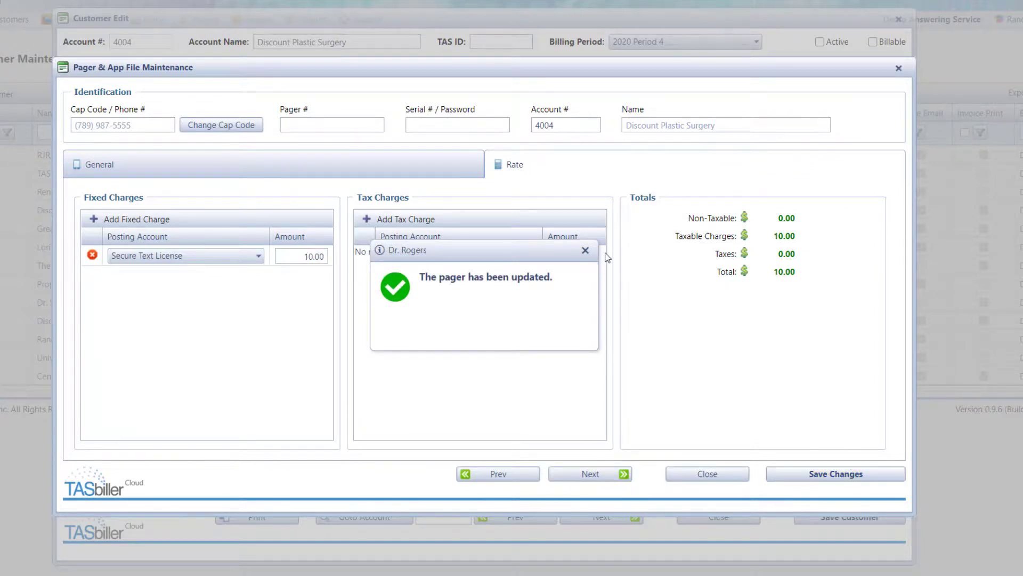
{"action": "left_click", "coordinate": [583, 251]}
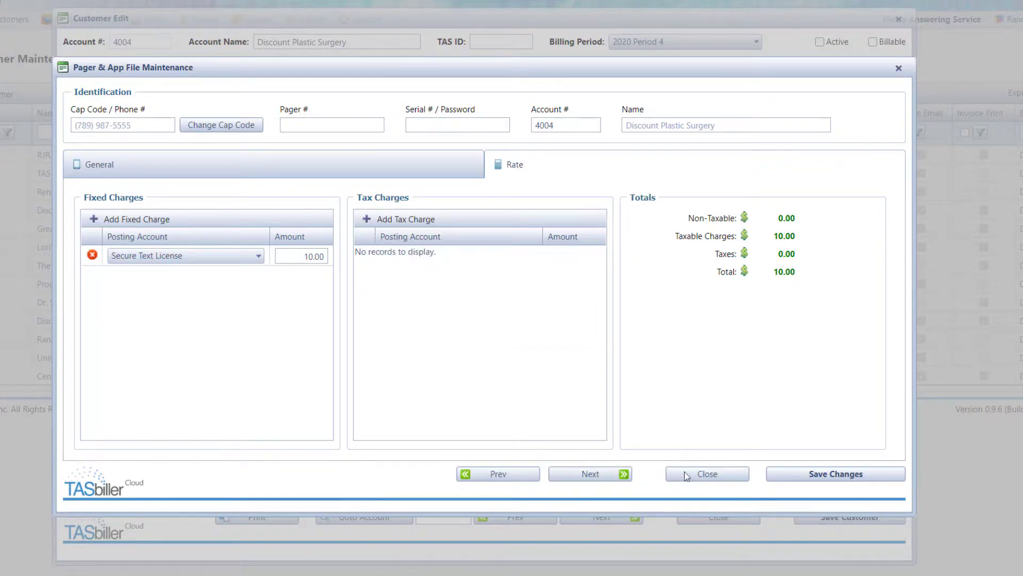
{"action": "left_click", "coordinate": [705, 476]}
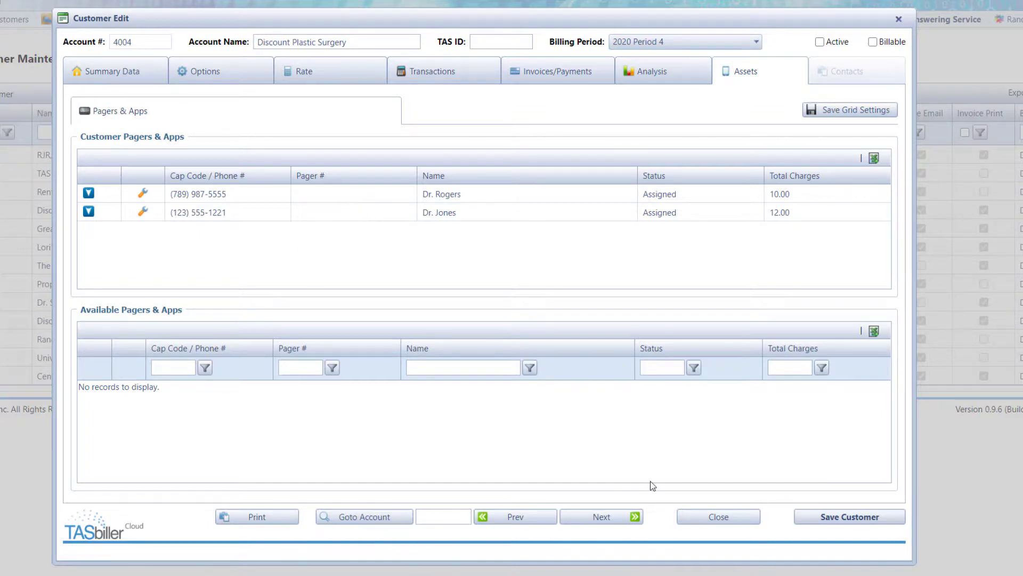
{"action": "left_click", "coordinate": [709, 517]}
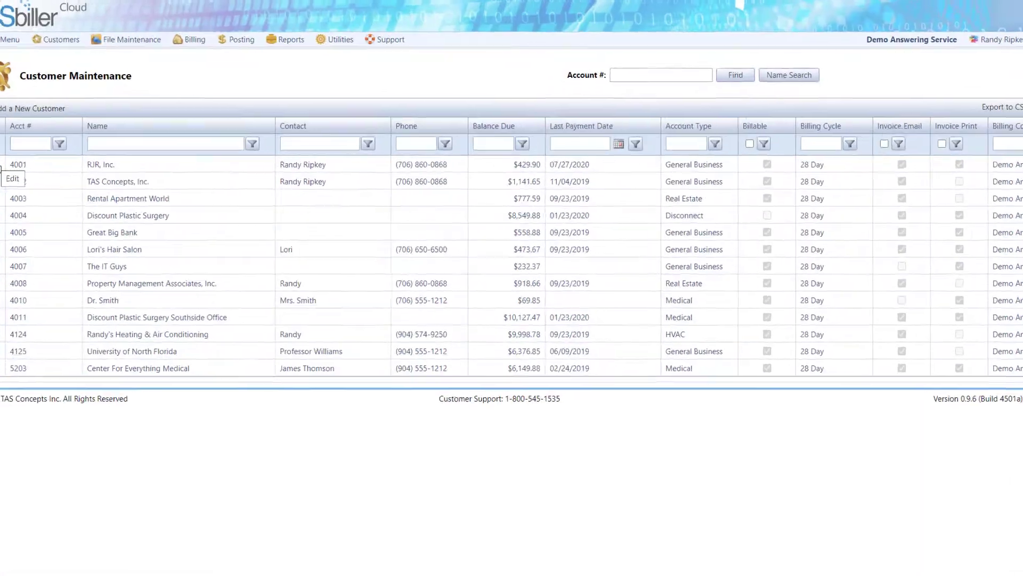
Review the Secure Text License charges on RJR, Inc.'s 4/21/2020 invoice, then view the customer's assigned pagers and apps
{"action": "left_click", "coordinate": [49, 172]}
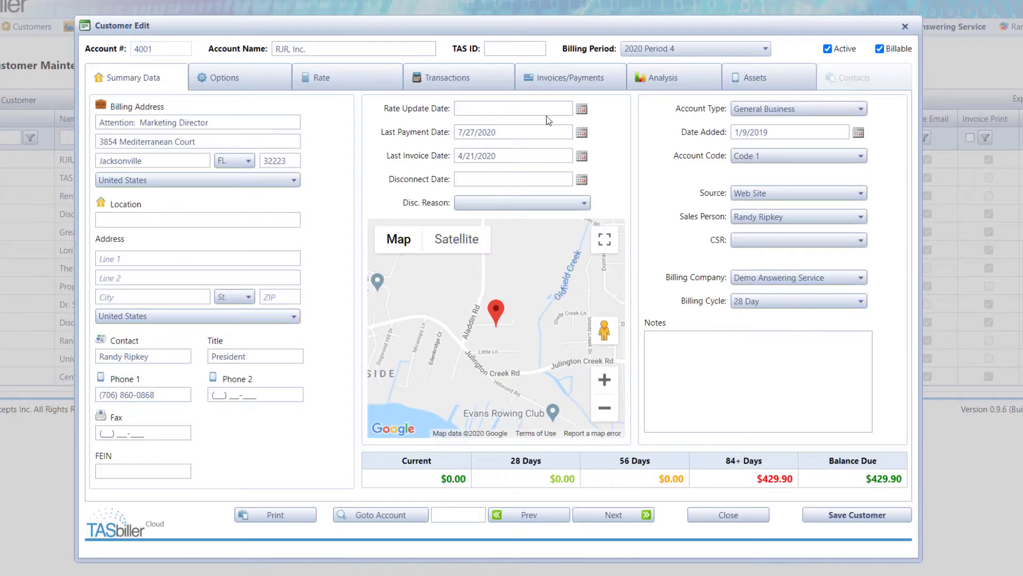
{"action": "left_click", "coordinate": [588, 81]}
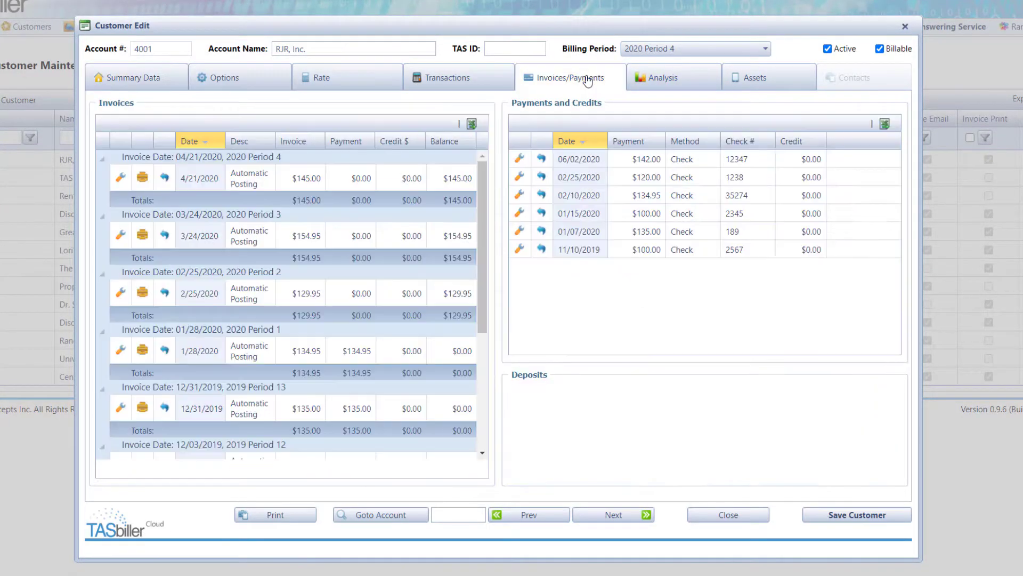
{"action": "left_click", "coordinate": [143, 180]}
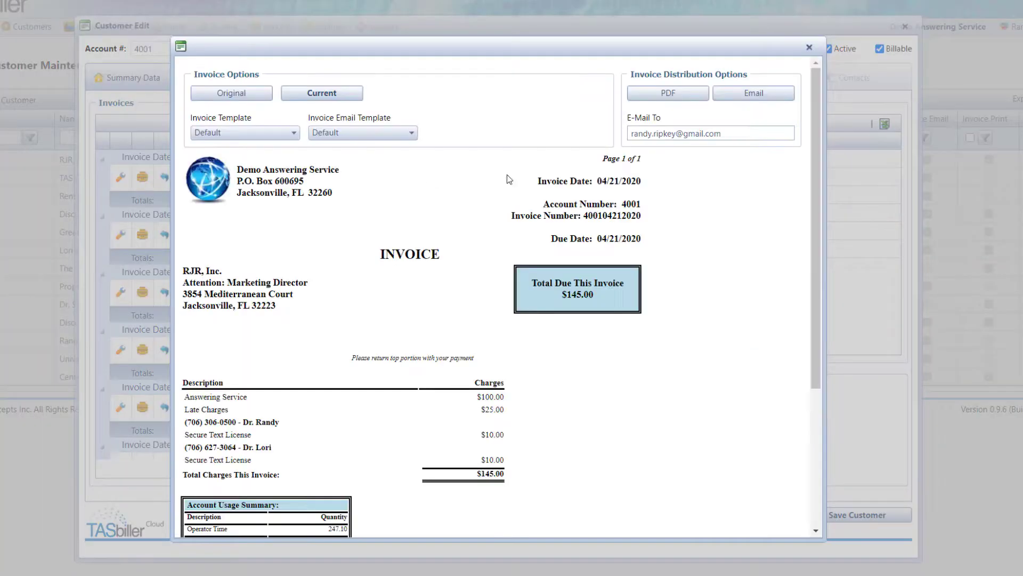
{"action": "left_click_drag", "start_coordinate": [813, 148], "coordinate": [811, 288]}
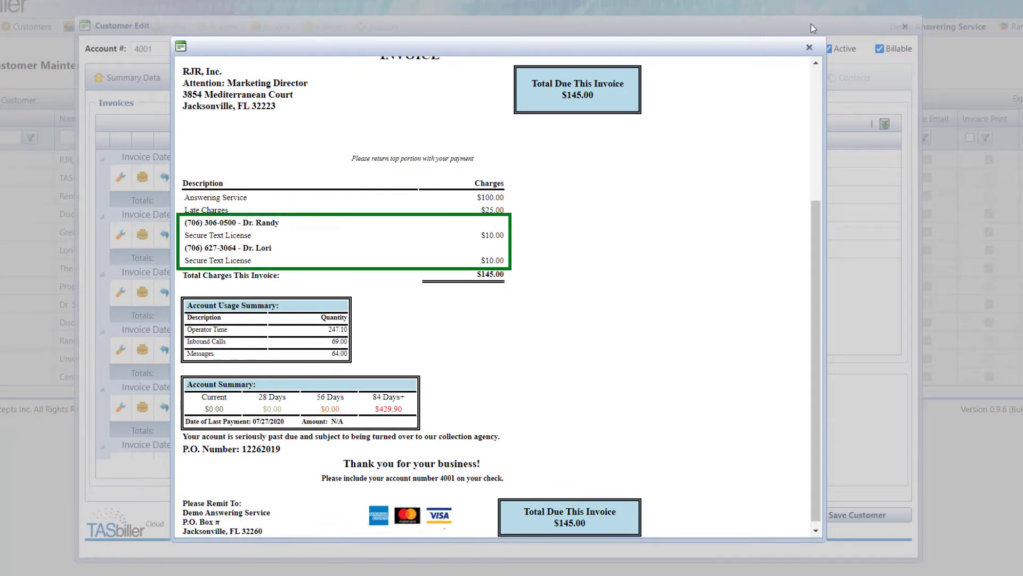
{"action": "left_click", "coordinate": [809, 48]}
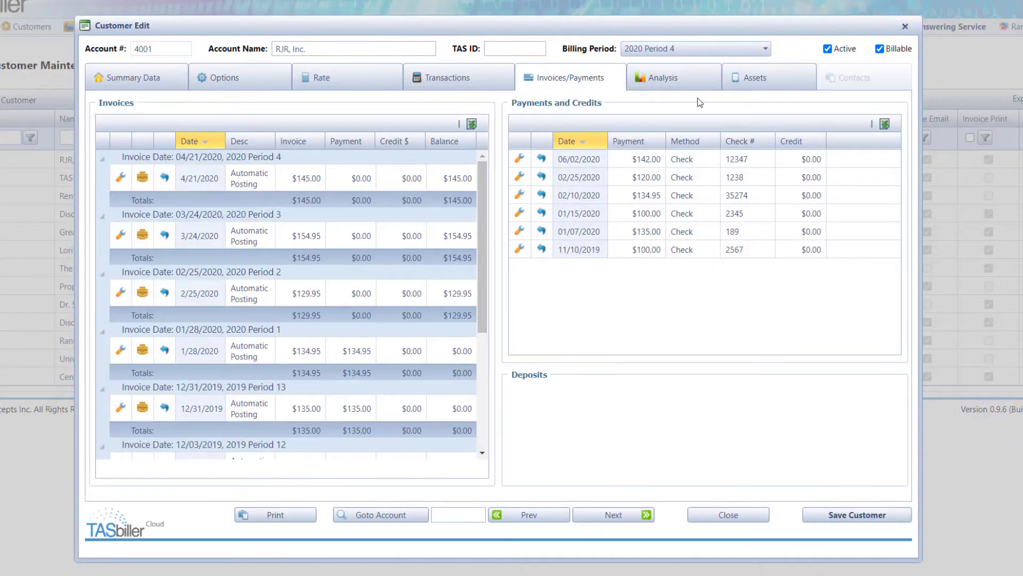
{"action": "left_click", "coordinate": [773, 86]}
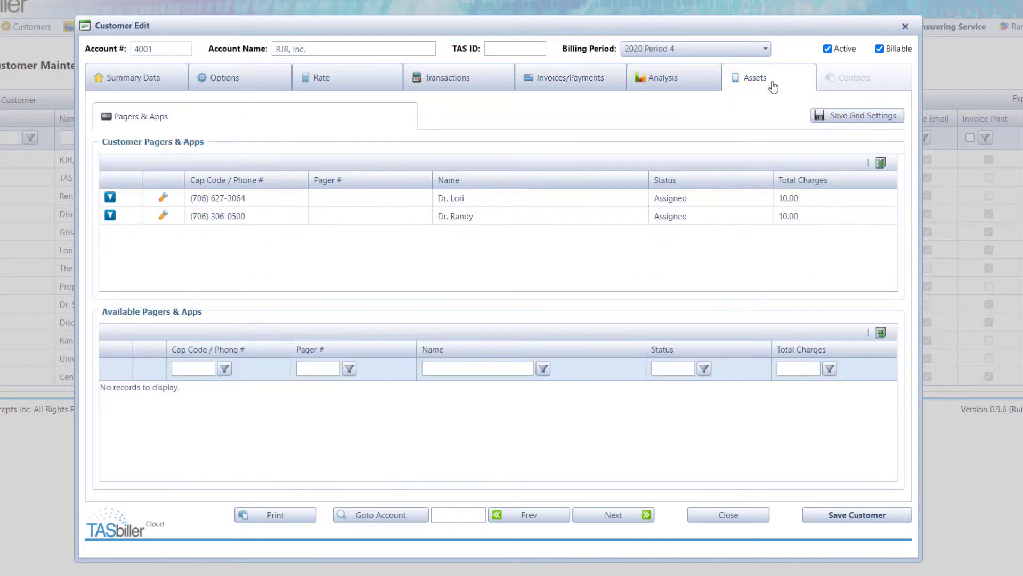